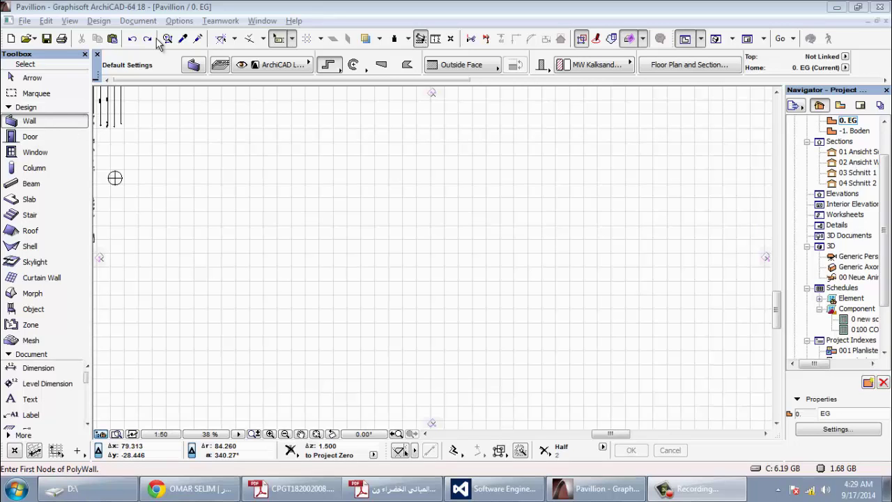
Draw a long diagonal wall from the lower left to the upper right of the plan
left_click(255, 22)
mouse_move(277, 122)
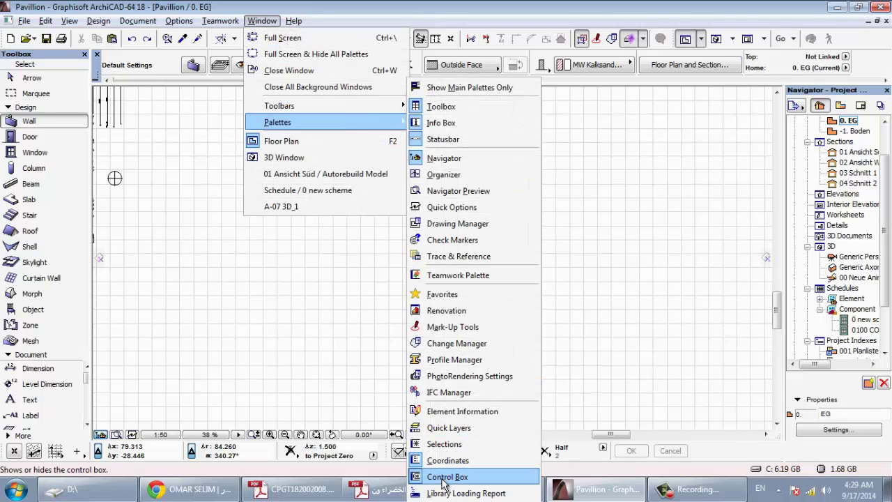
left_click(365, 479)
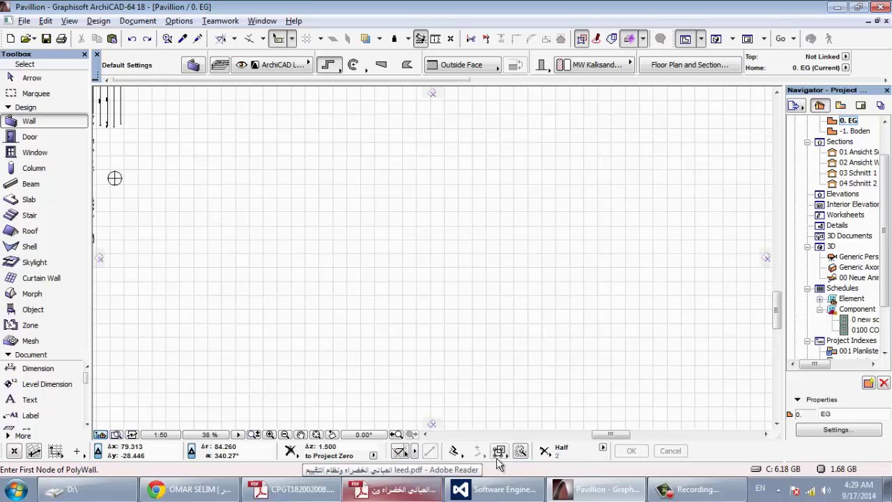
mouse_move(387, 450)
left_mouse_down()
mouse_move(377, 358)
mouse_move(352, 452)
mouse_move(385, 458)
left_mouse_up()
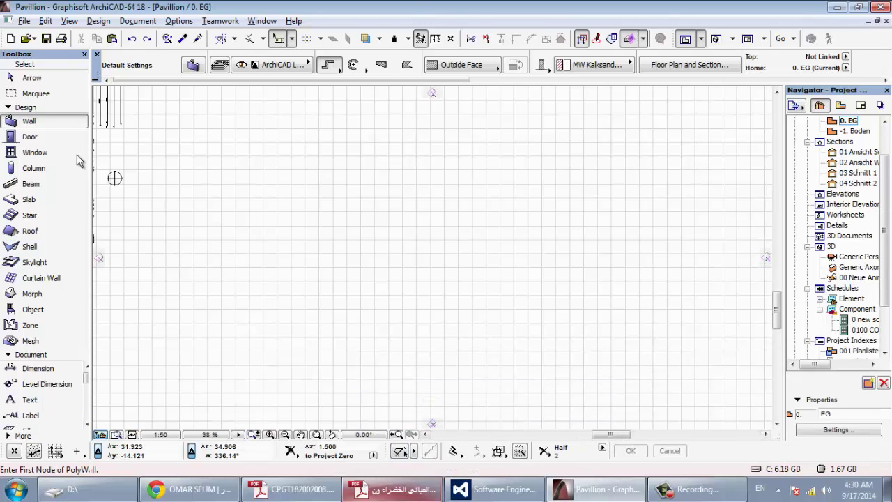
left_click(304, 378)
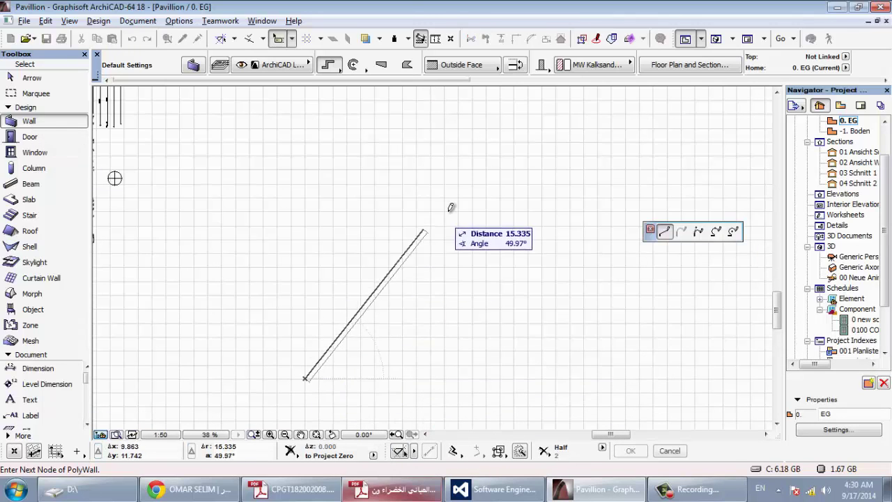
left_click(462, 178)
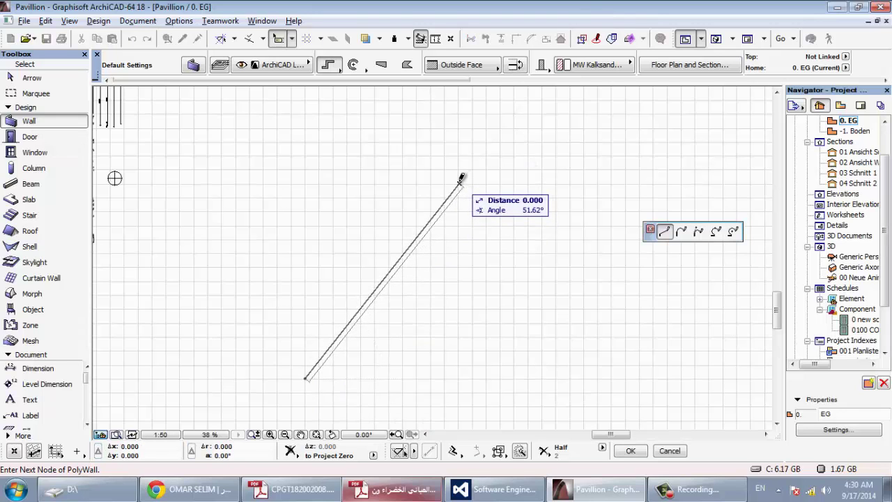
left_click(462, 178)
scroll(422, 355, "up", 1)
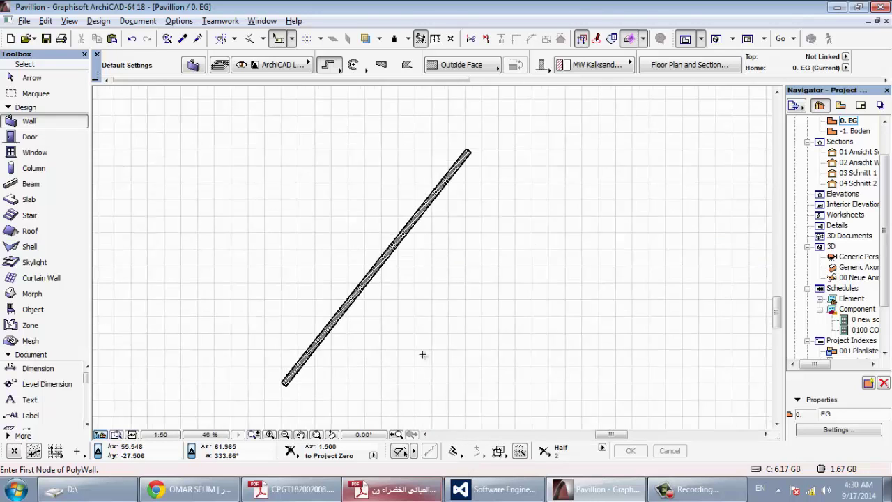
scroll(418, 341, "up", 2)
Draw a second wall from the lower right, perpendicular to the diagonal wall and ending on it
left_click(515, 375)
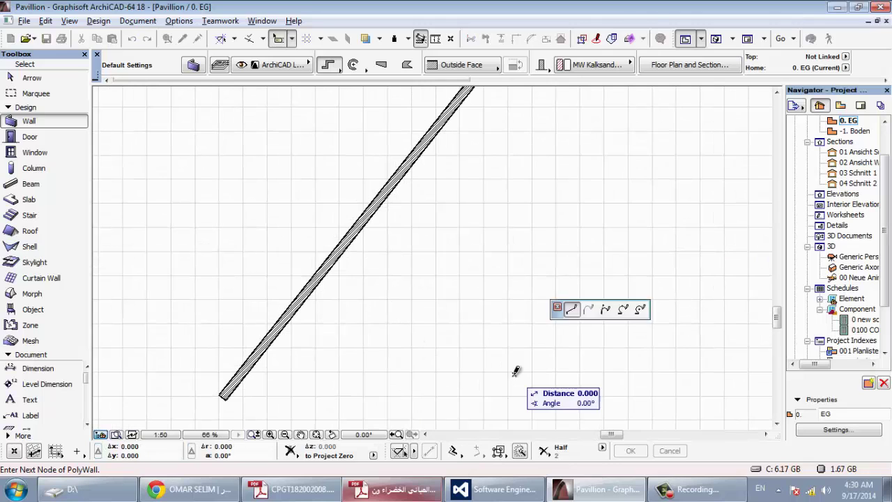
left_click(453, 450)
left_click(465, 445)
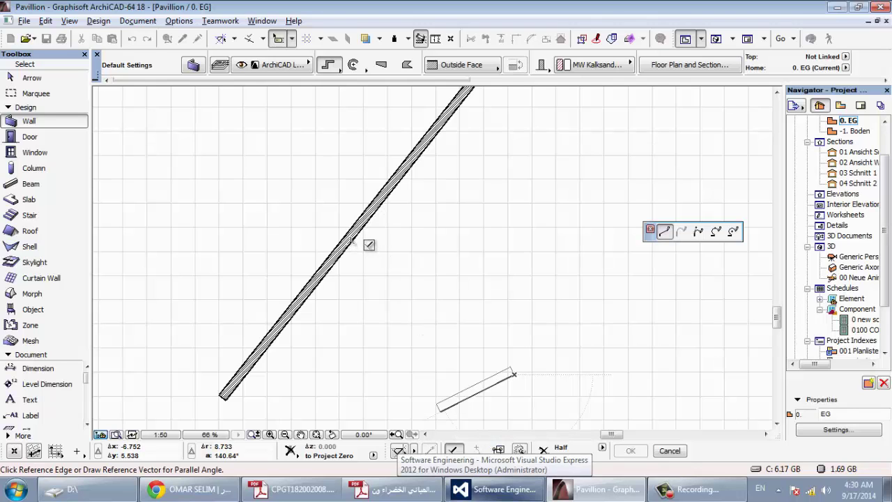
left_click(352, 241)
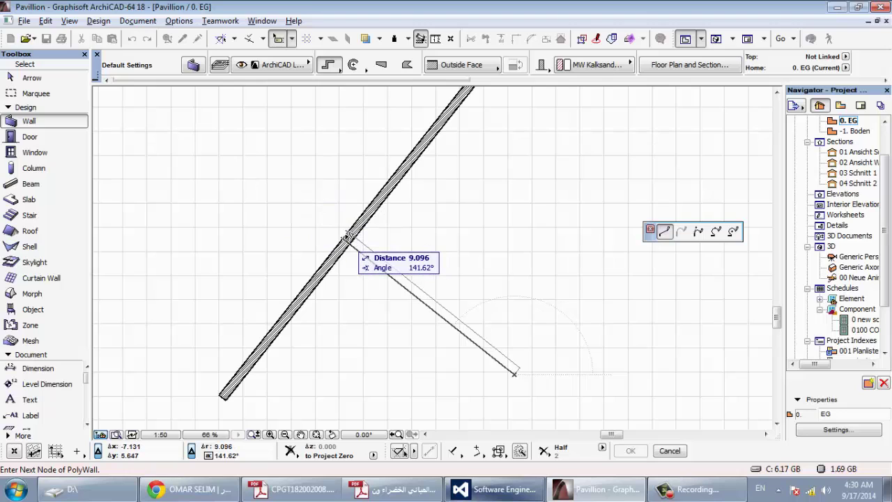
left_click(347, 237)
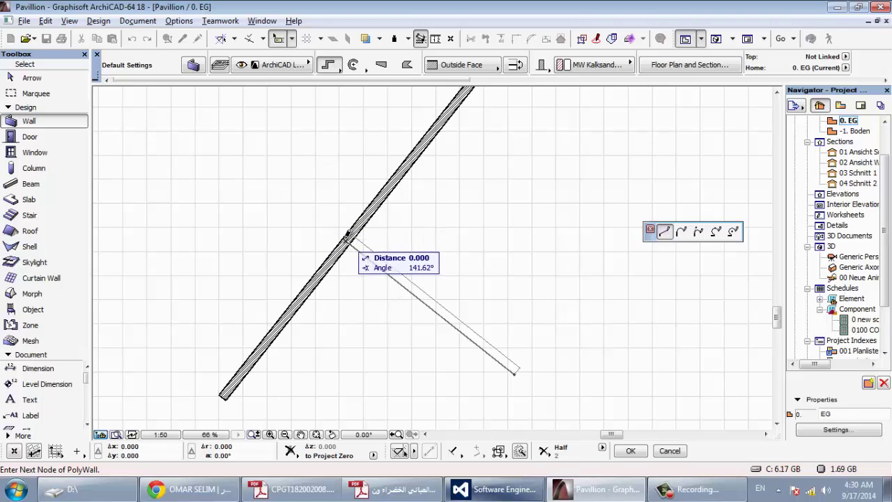
left_click(347, 237)
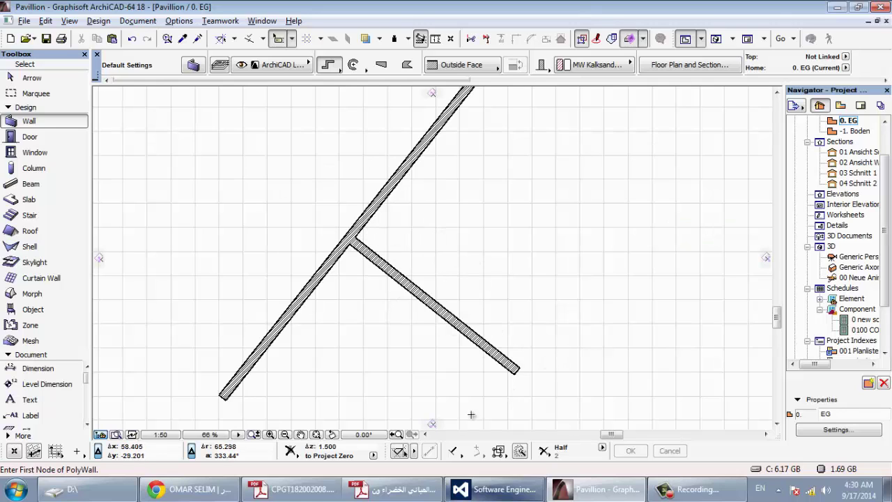
Draw a straight wall from the right, parallel to the first branch, ending higher on the diagonal wall
left_click(453, 452)
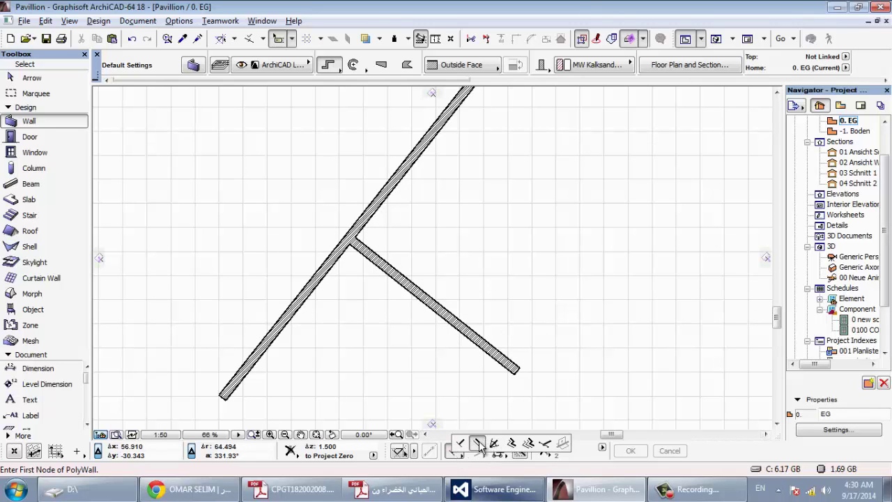
left_click(43, 122)
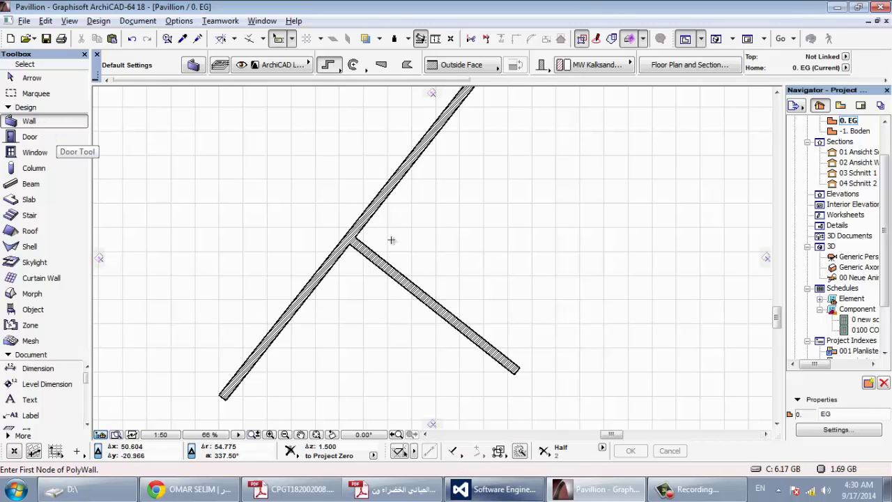
left_click(617, 282)
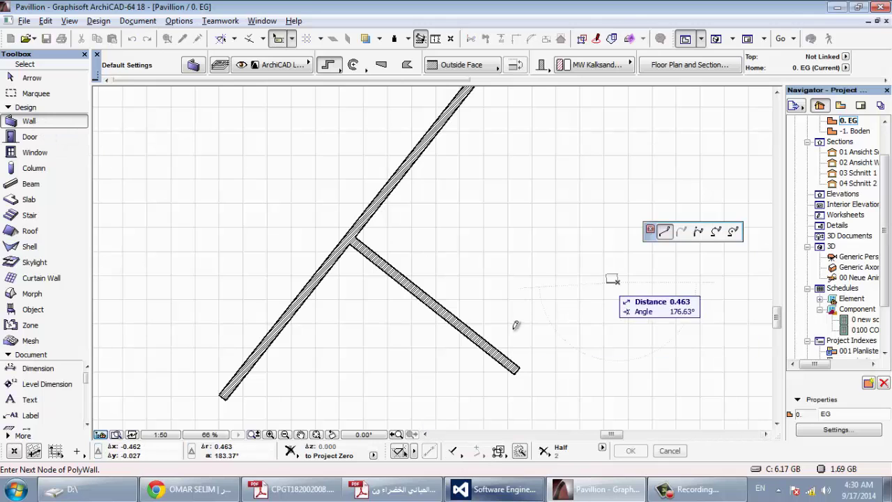
left_click(453, 451)
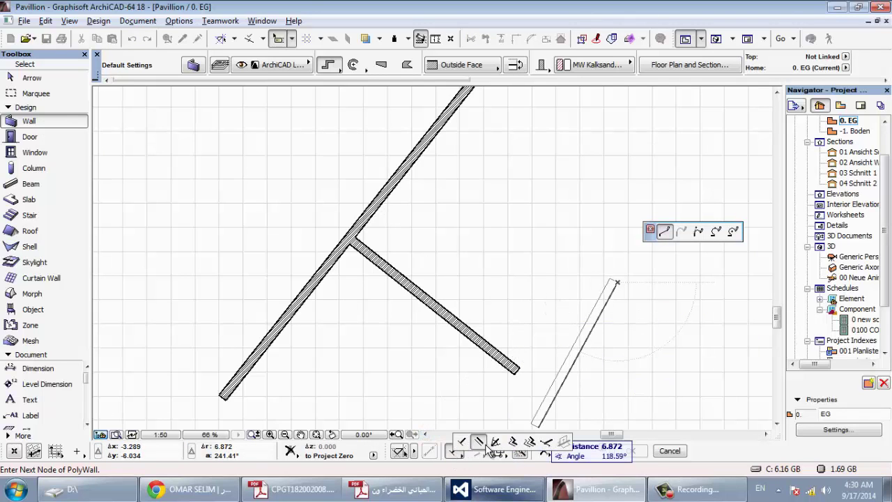
left_click(488, 451)
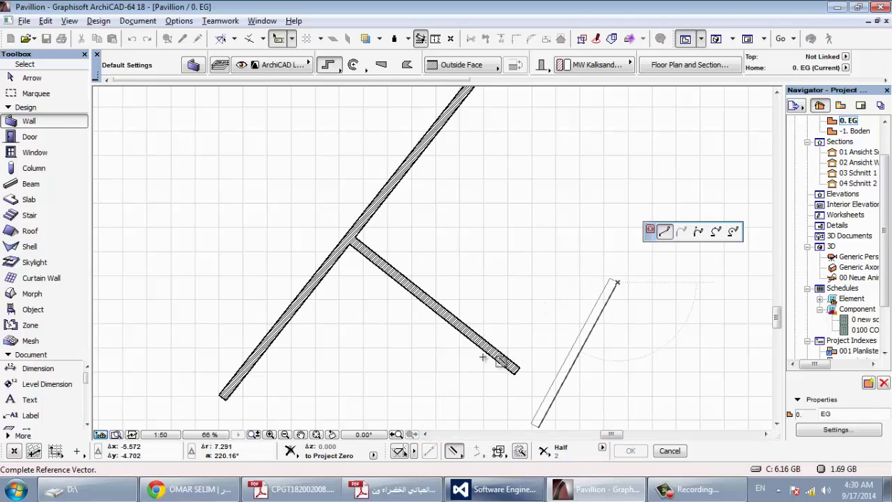
left_click(454, 313)
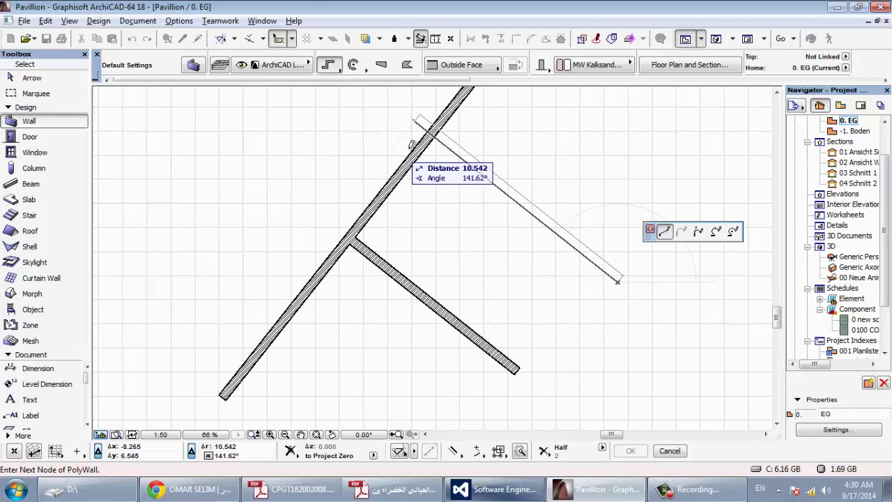
left_click(434, 130)
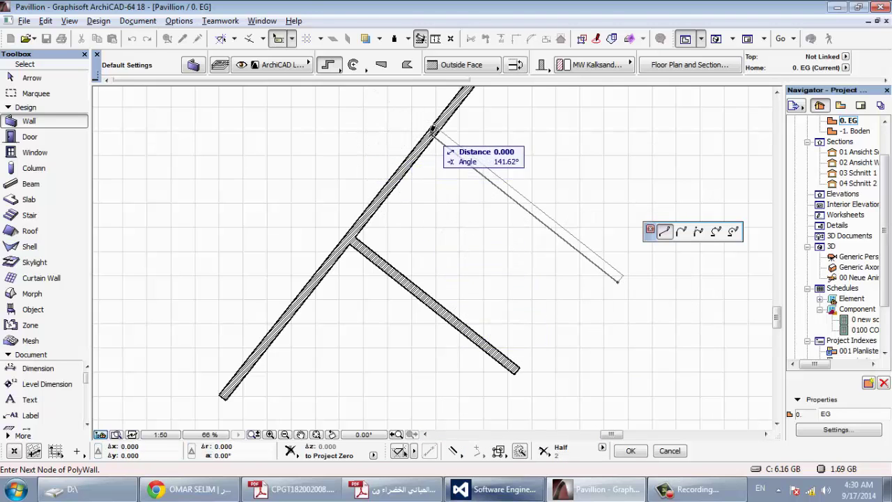
left_click(434, 130)
mouse_move(606, 293)
middle_mouse_down()
mouse_move(447, 269)
mouse_move(400, 283)
middle_mouse_up()
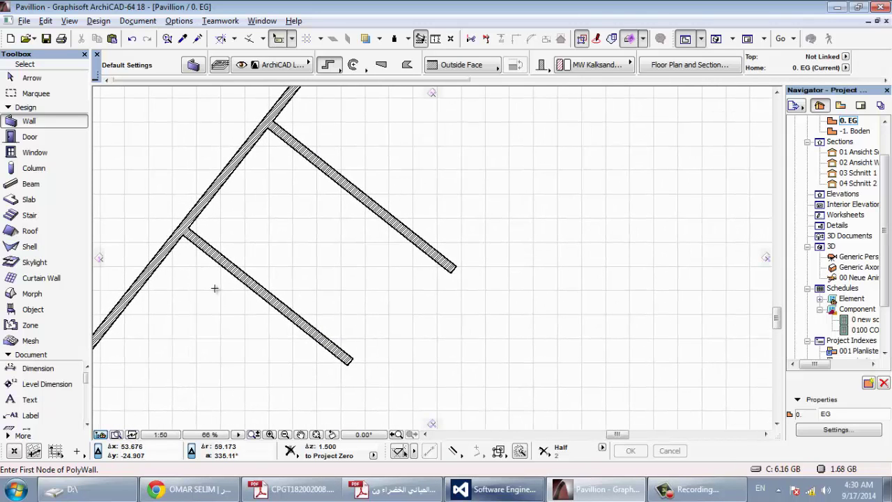
middle_click_drag(215, 288, 386, 250)
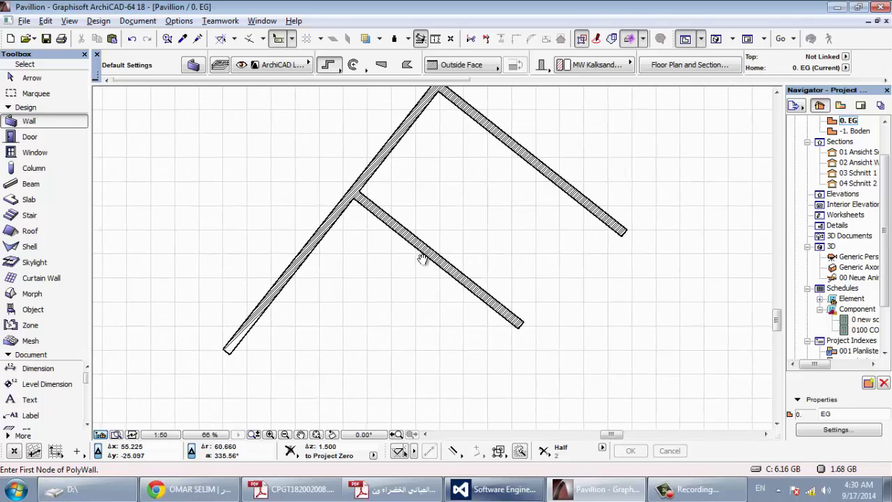
Draw a near-vertical wall from below, angled from two reference edges, ending at the lower branch junction
left_click(367, 401)
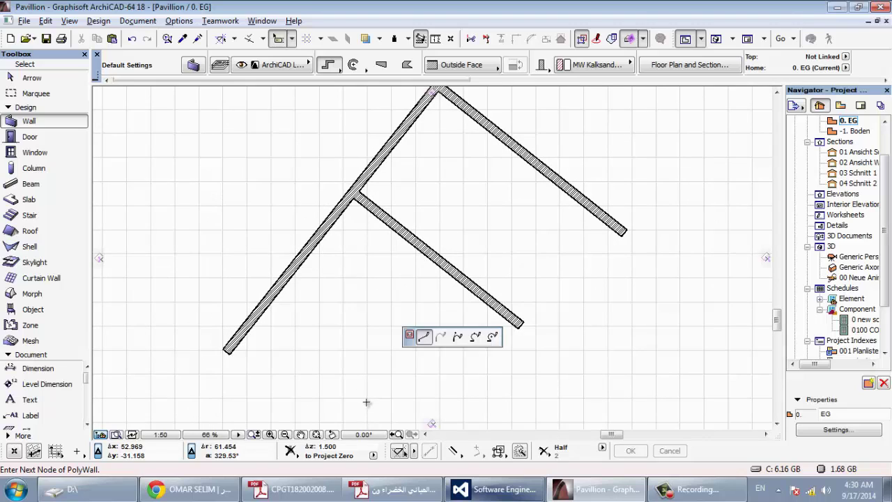
left_click(461, 456)
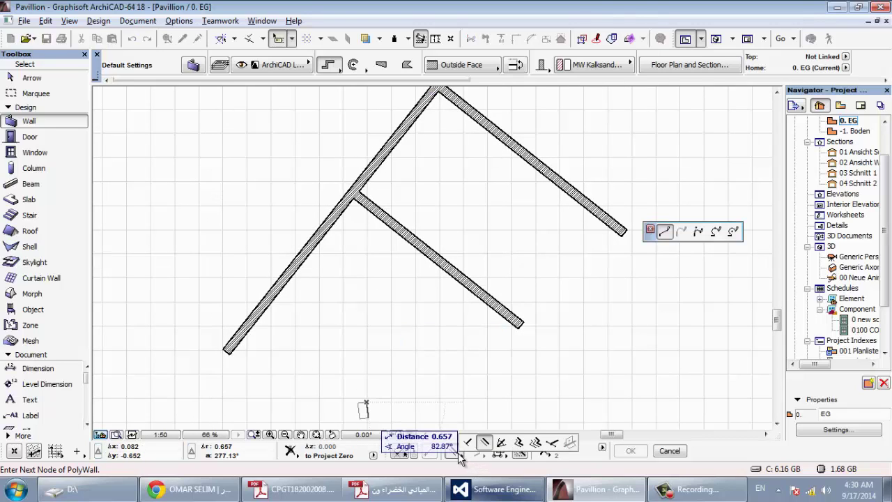
left_click(502, 443)
left_click(292, 275)
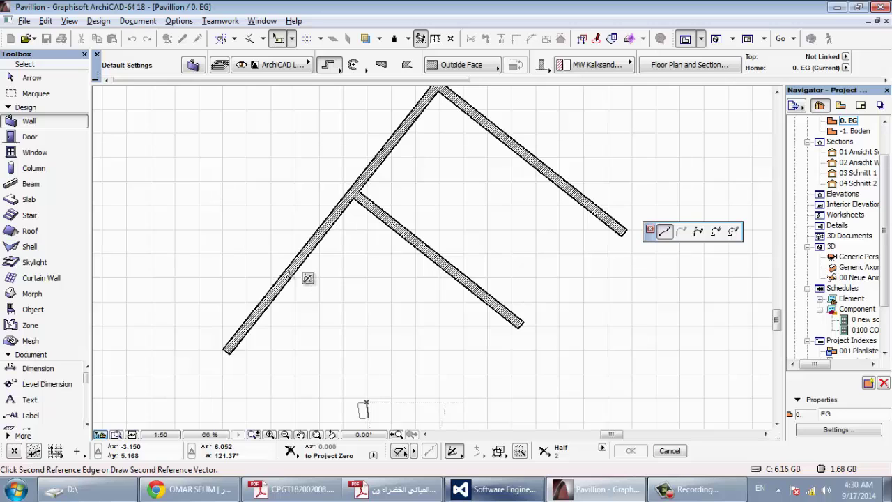
left_click(403, 238)
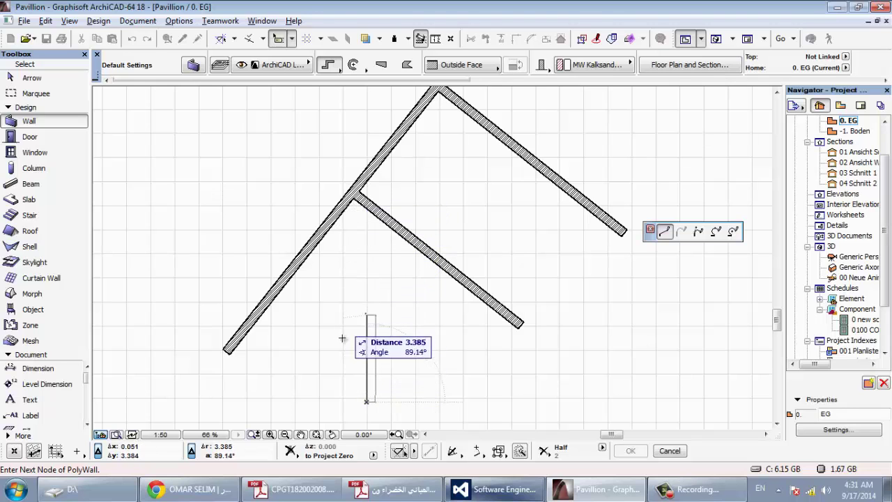
left_click(354, 197)
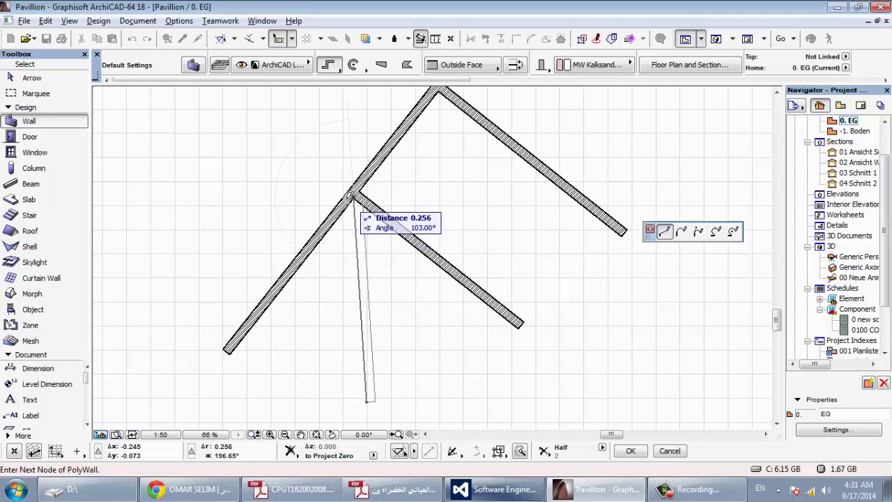
left_click(353, 197)
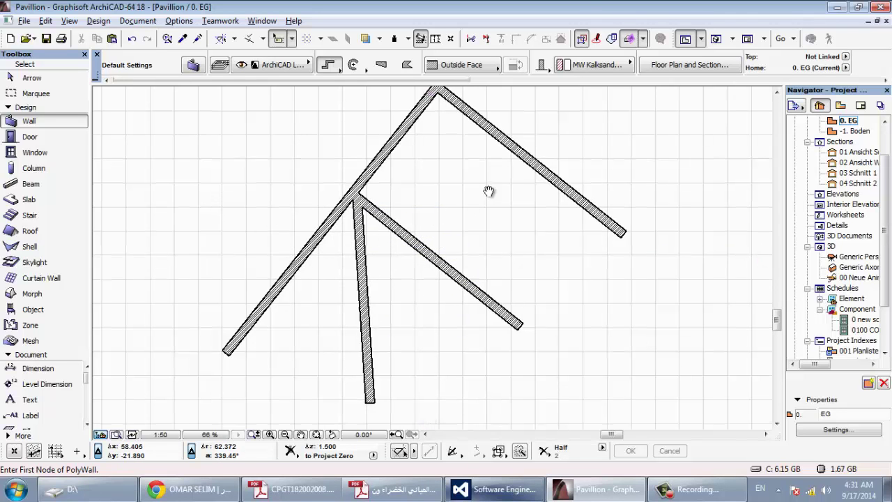
middle_click_drag(490, 193, 286, 293)
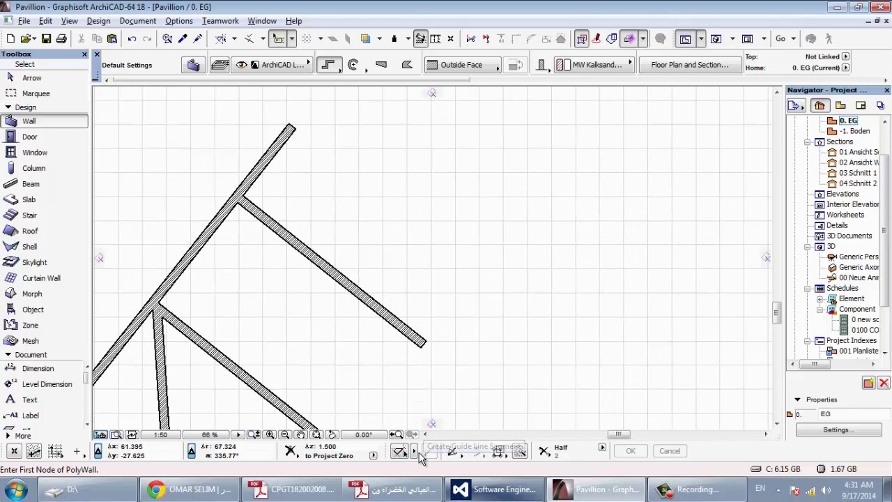
Draw a near-horizontal wall from the right to the upper junction, its angle taken from two wall edges
left_click(452, 453)
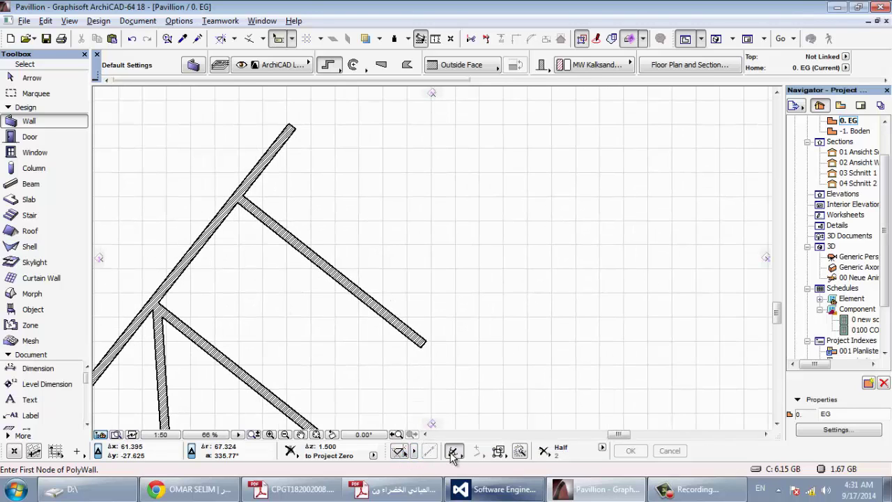
left_click(298, 241)
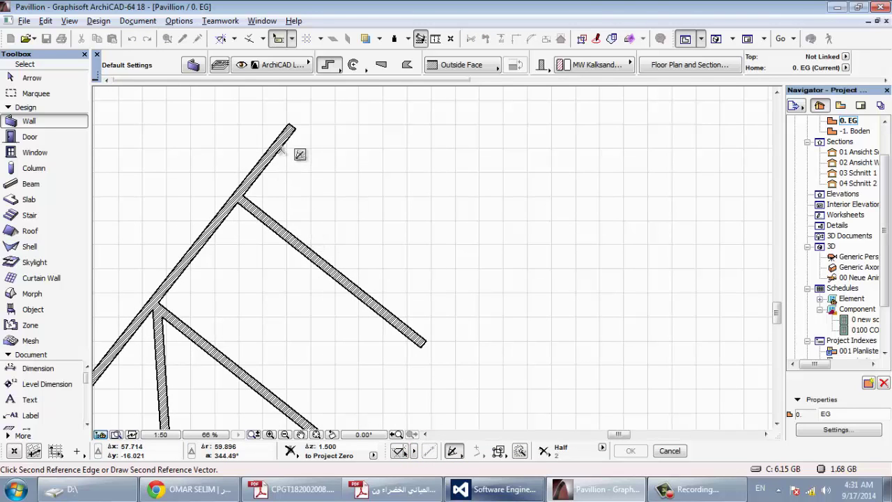
left_click(279, 146)
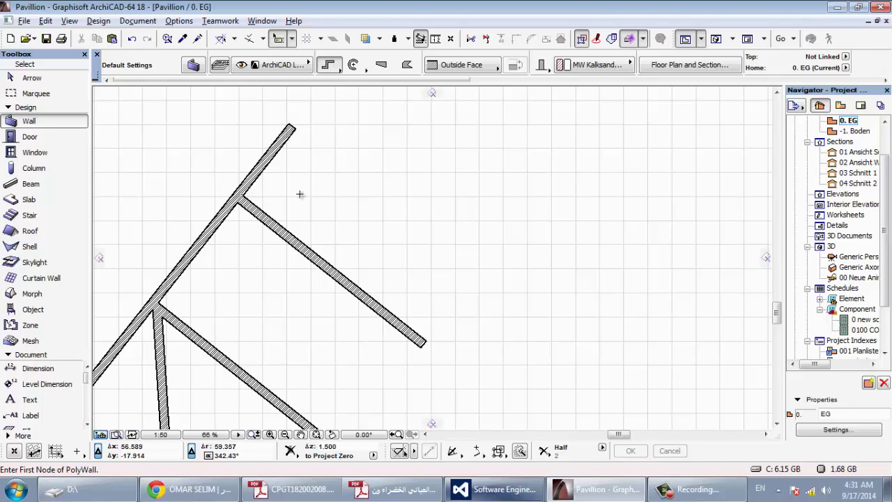
left_click(553, 159)
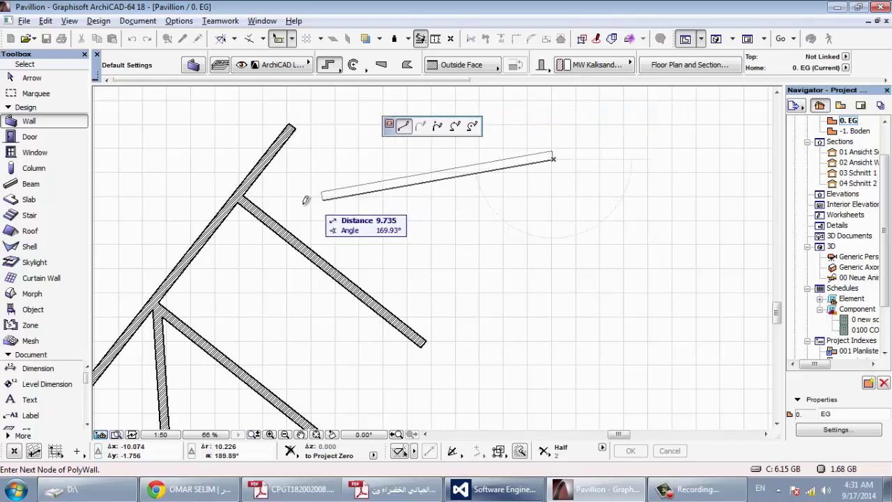
left_click(451, 457)
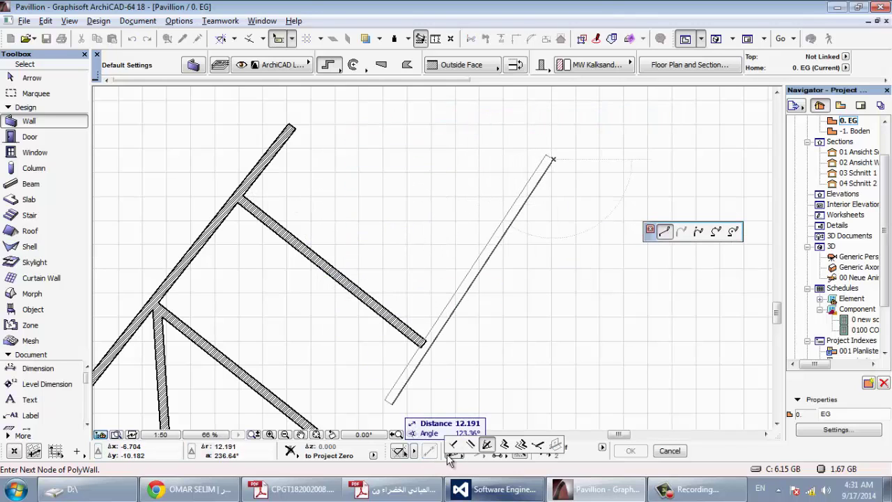
left_click(488, 447)
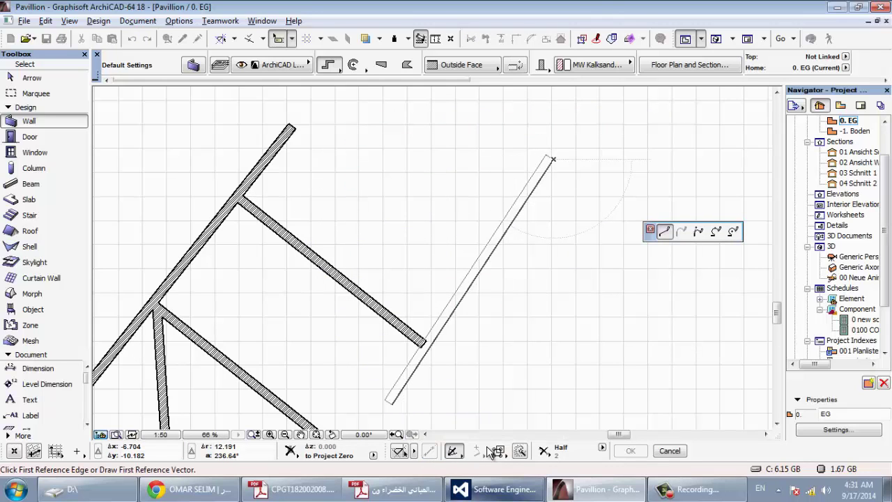
left_click(304, 244)
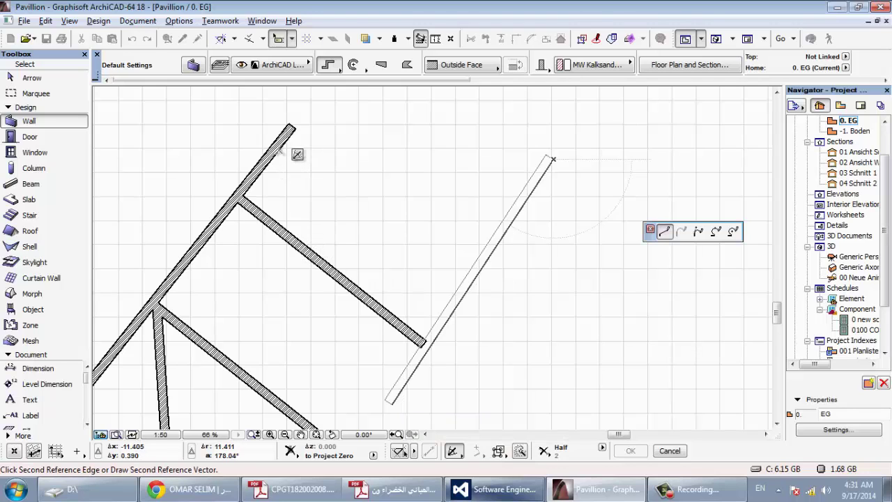
left_click(282, 150)
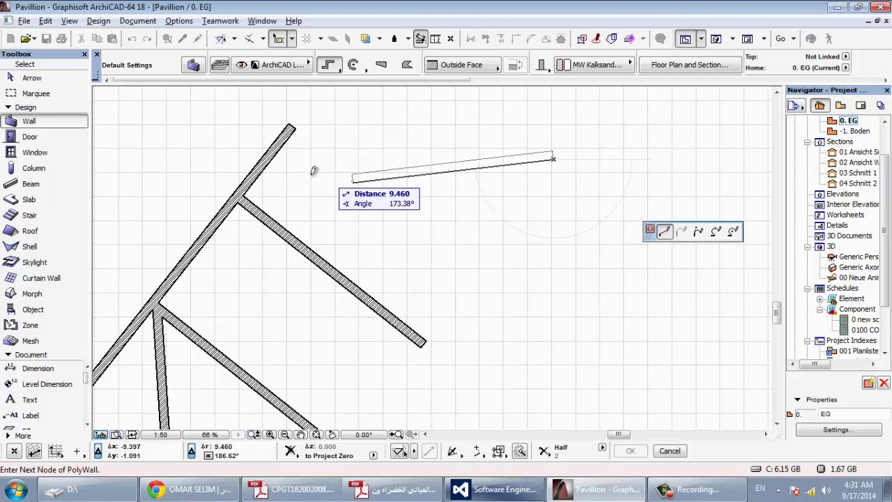
left_click(246, 189)
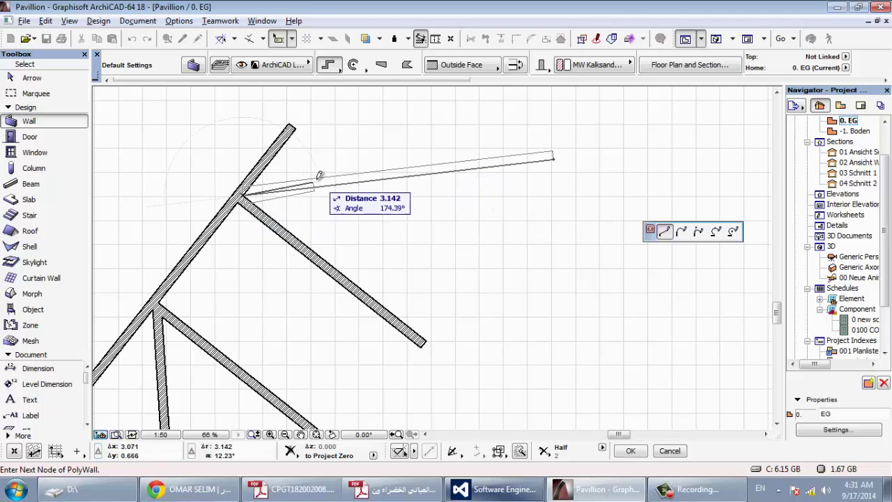
left_click(244, 189)
Trace an L outline with the multi-segment method: a vertical leg down, then a horizontal leg left
scroll(363, 225, "down", 2)
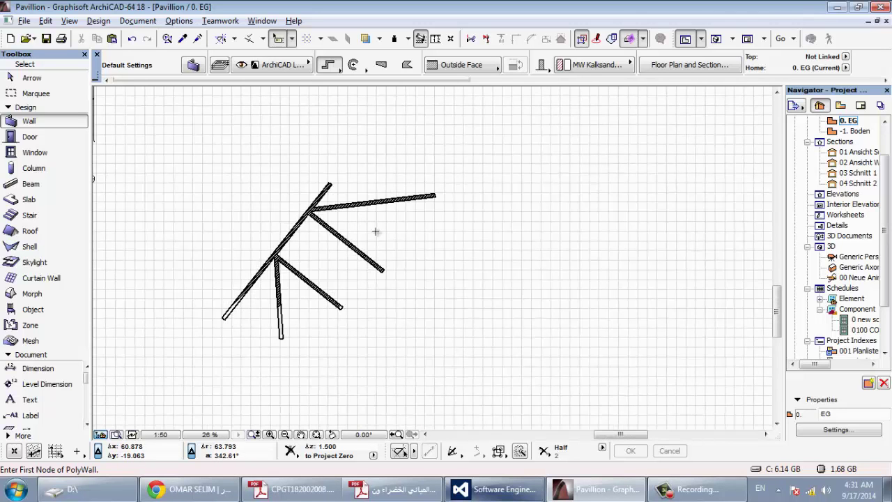
scroll(419, 279, "down", 1)
scroll(335, 320, "down", 2)
scroll(364, 363, "down", 1)
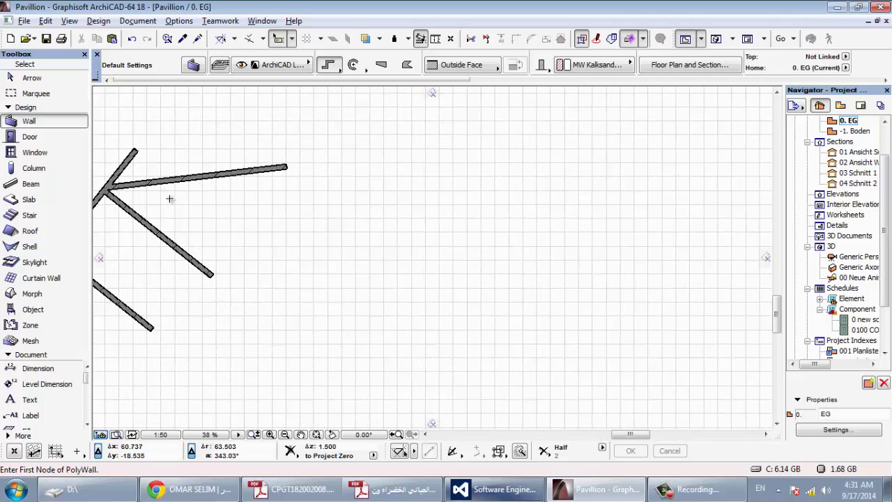
middle_click_drag(169, 195, 485, 234)
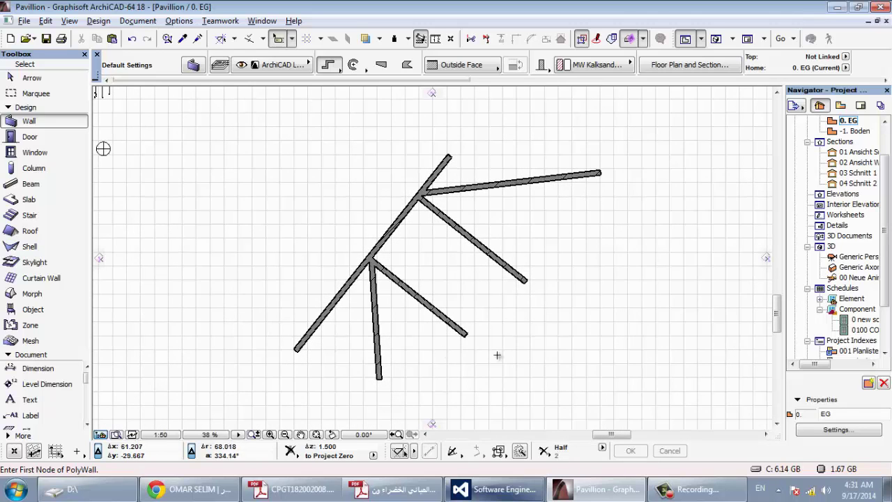
middle_click_drag(497, 356, 308, 340)
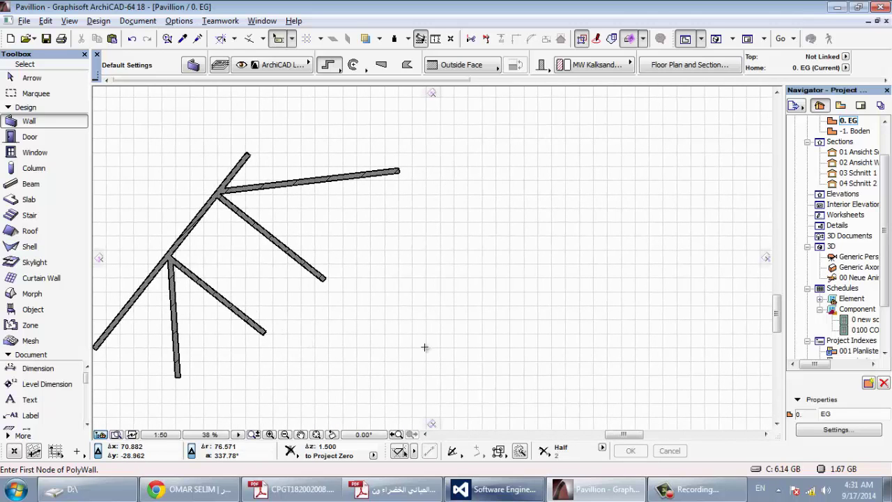
left_click(457, 454)
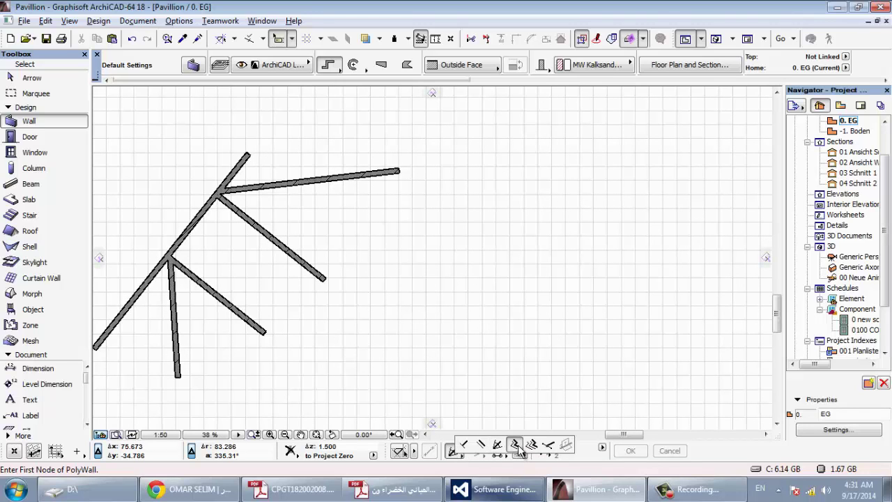
left_click(515, 445)
left_click(487, 112)
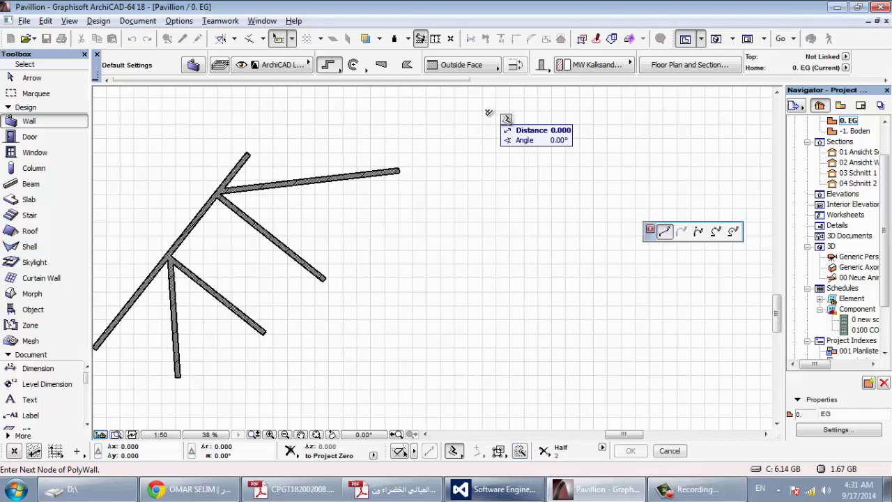
left_click(486, 377)
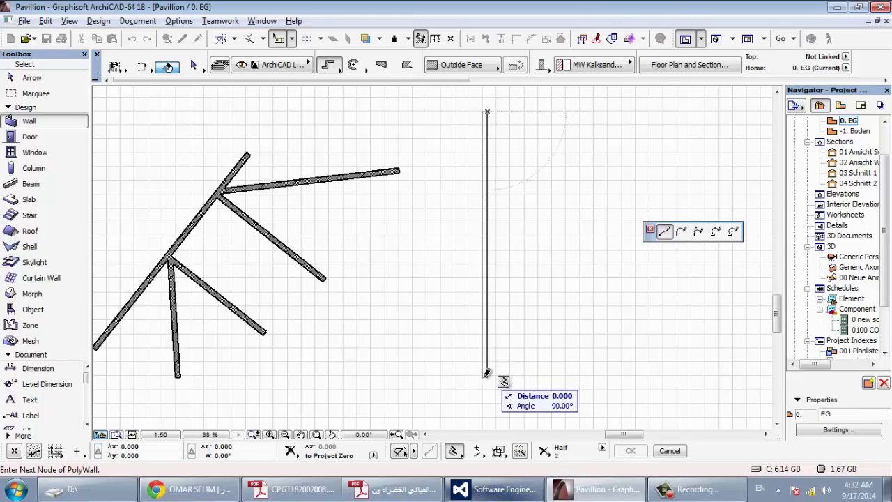
left_click(388, 376)
left_click(388, 376)
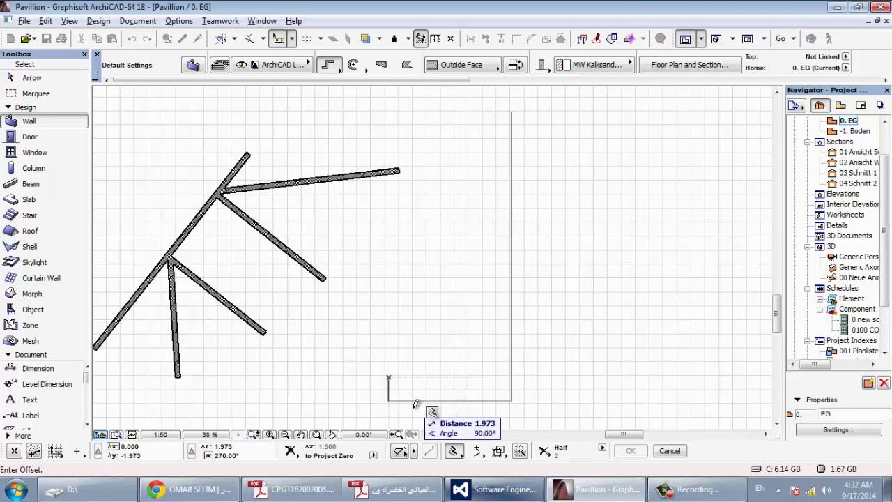
Enter offset 8 to turn the outline into the L-shaped wall
scroll(396, 283, "down", 2)
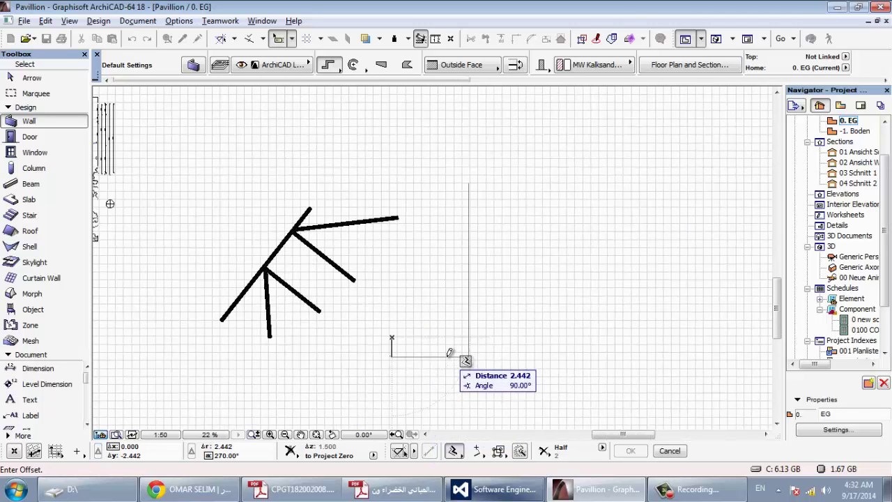
scroll(446, 352, "up", 2)
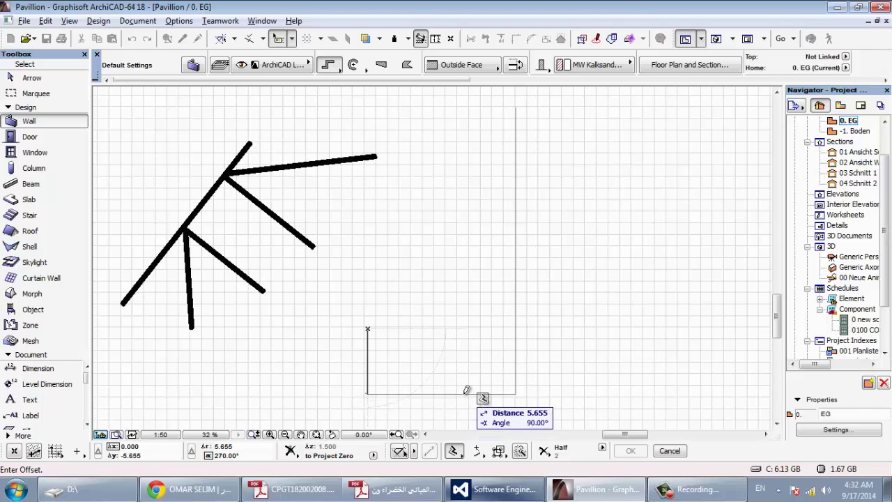
type("8")
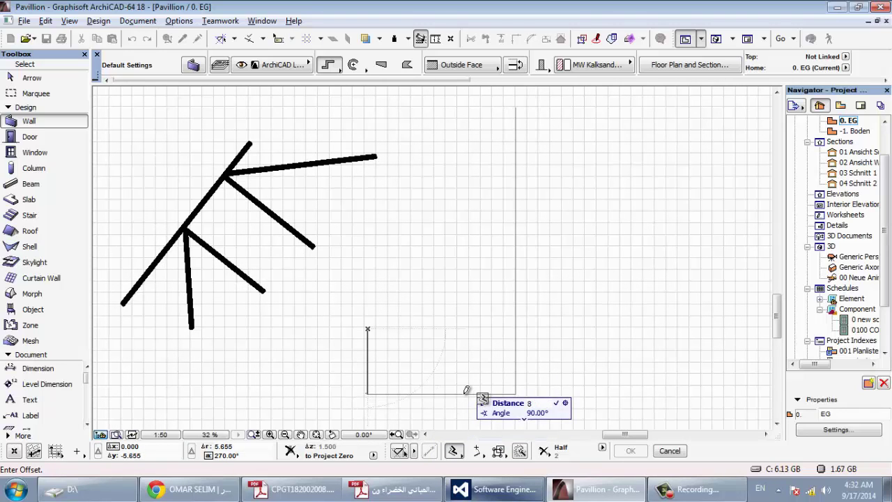
key("Return")
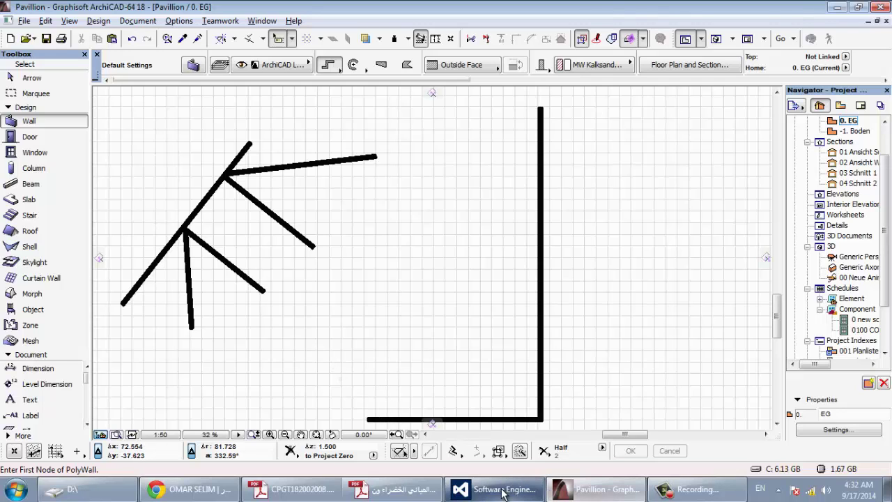
Draw an L outline with the multiple-offset method to the right of the first L-wall
left_click(457, 456)
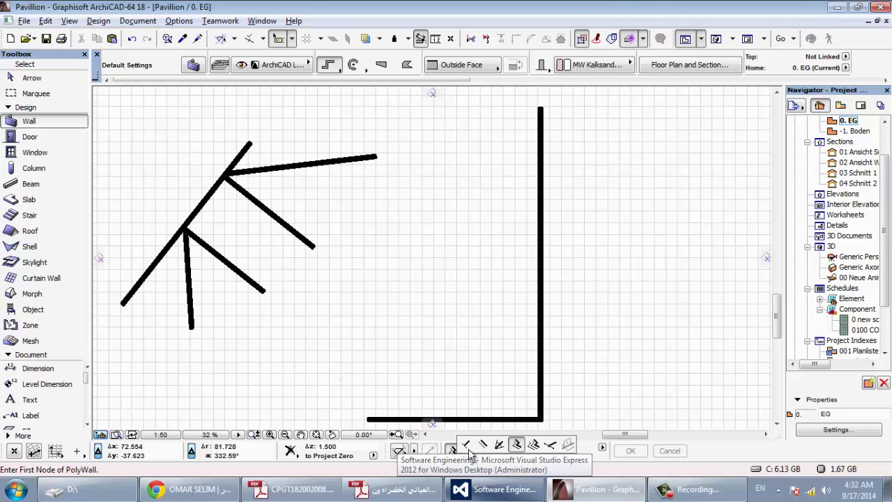
left_click(532, 446)
scroll(359, 319, "down", 2)
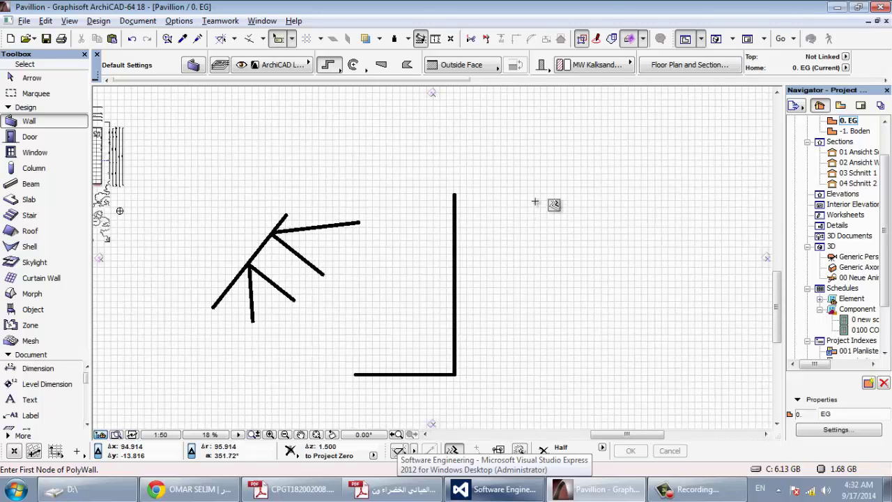
left_click(582, 168)
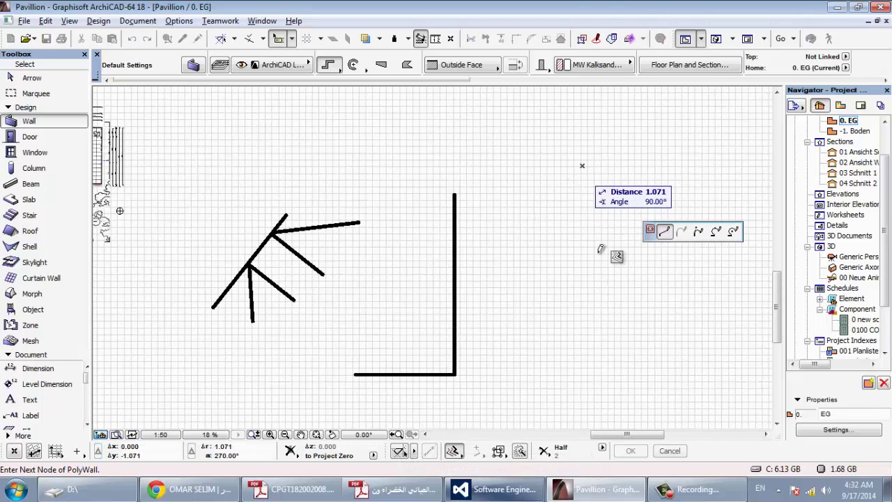
left_click(582, 332)
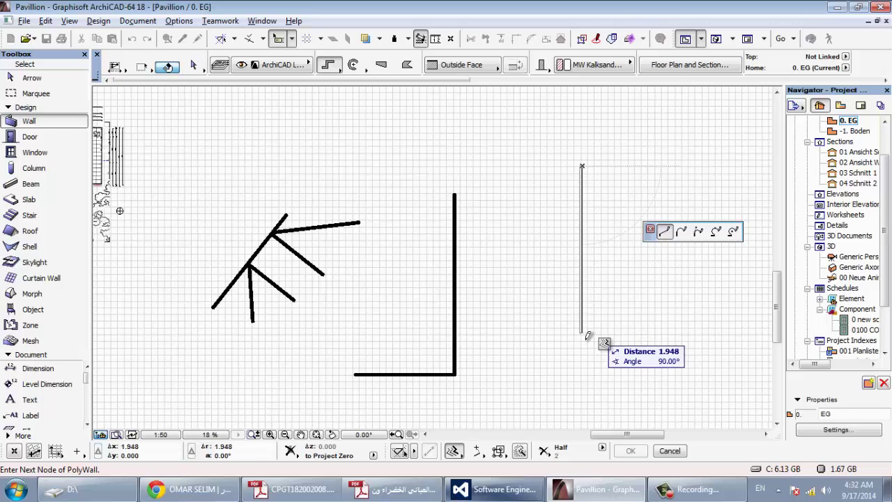
left_click(531, 333)
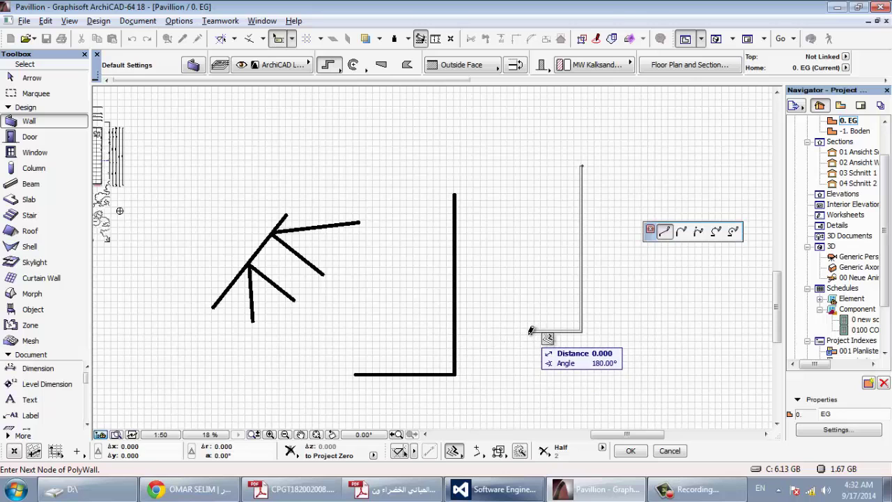
double_click(531, 332)
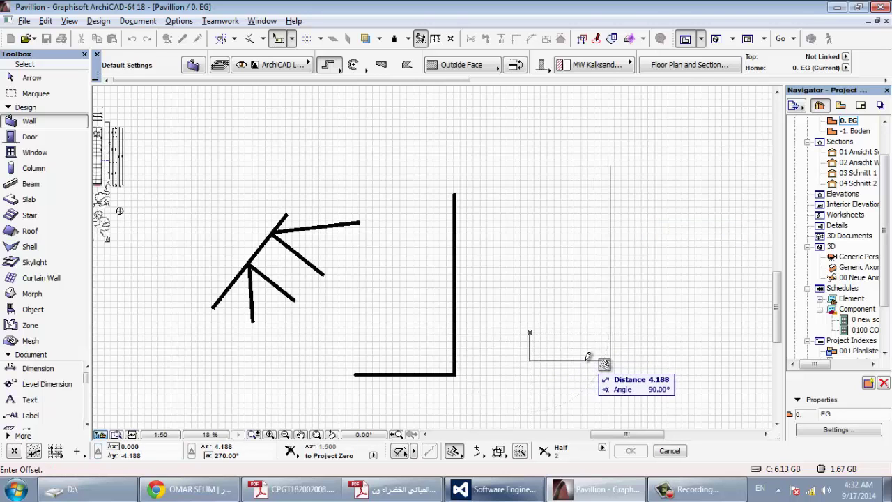
Place successive parallel offset L-walls outward, entering an offset distance of 2 for later copies
left_click(588, 359)
left_click(620, 390)
left_click(637, 410)
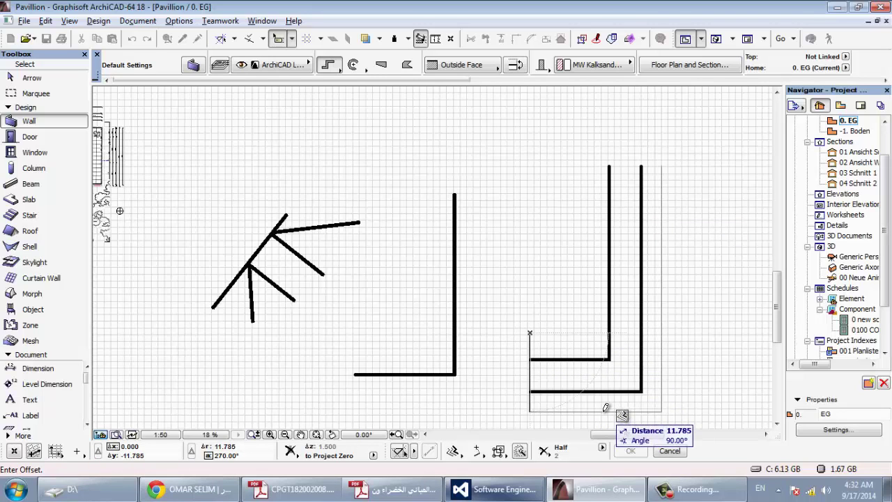
scroll(545, 223, "down", 2)
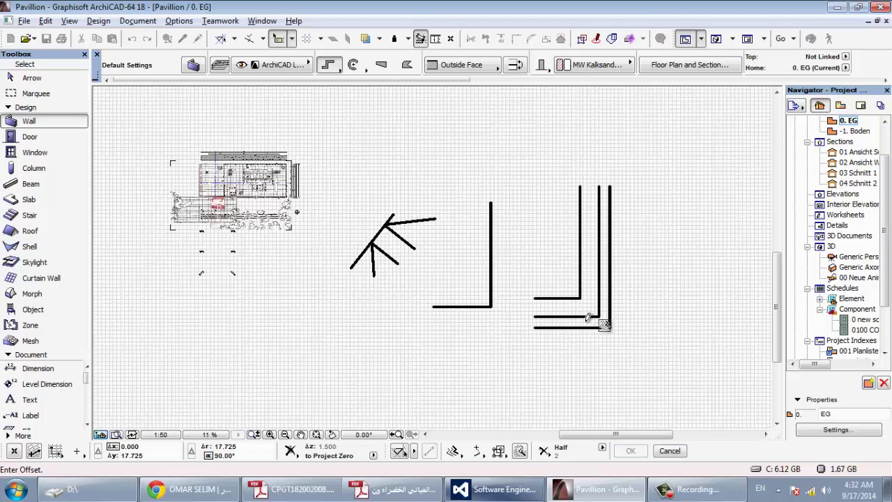
left_click(600, 353)
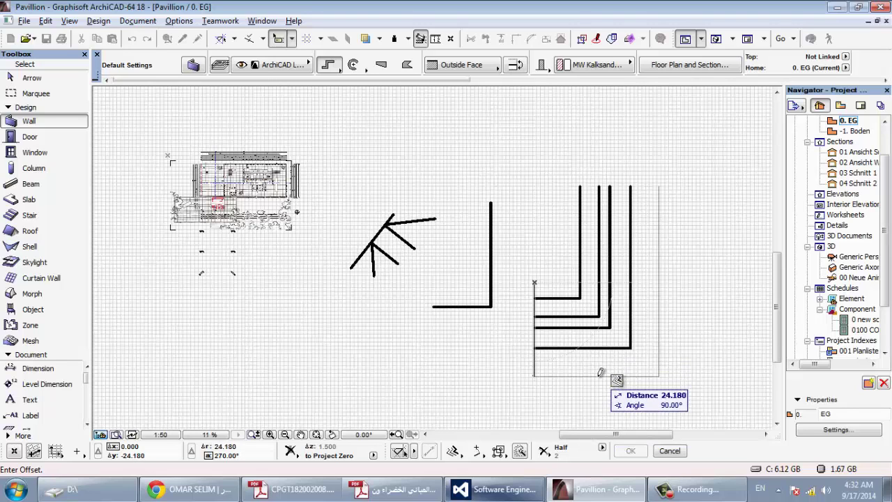
type("20")
key("Return")
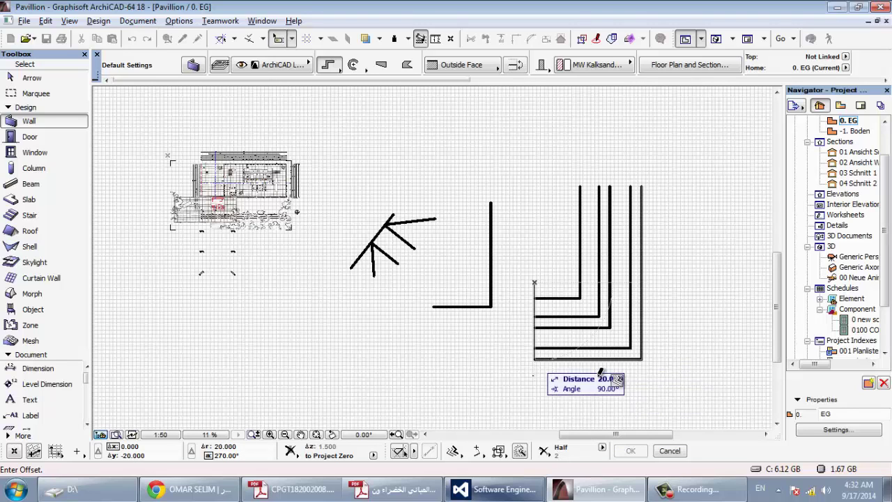
left_click(599, 376)
left_click(557, 403)
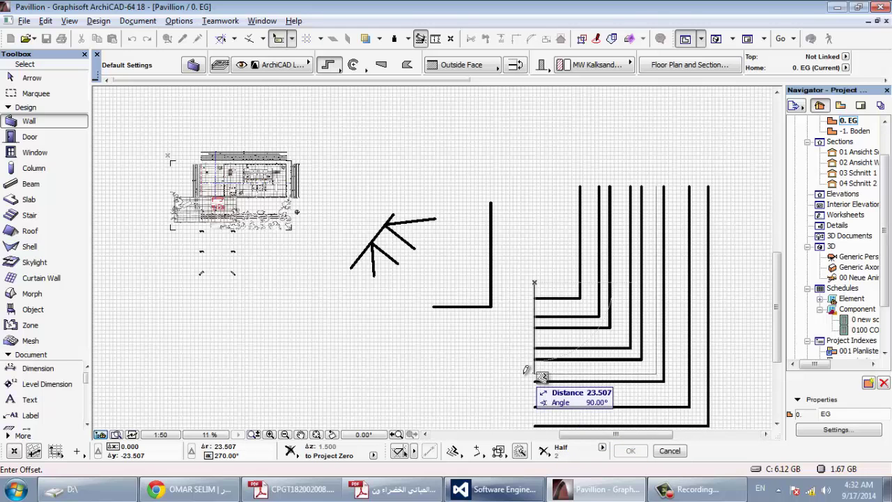
scroll(488, 310, "down", 2)
key("Escape")
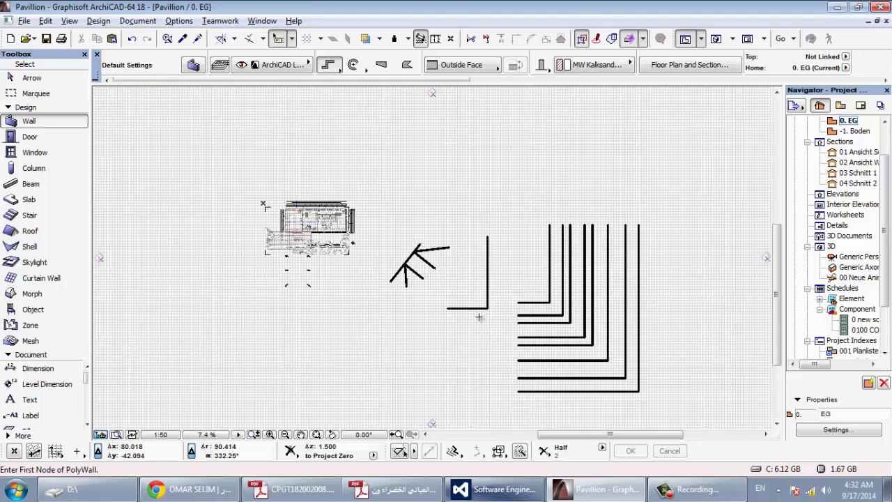
key("Escape")
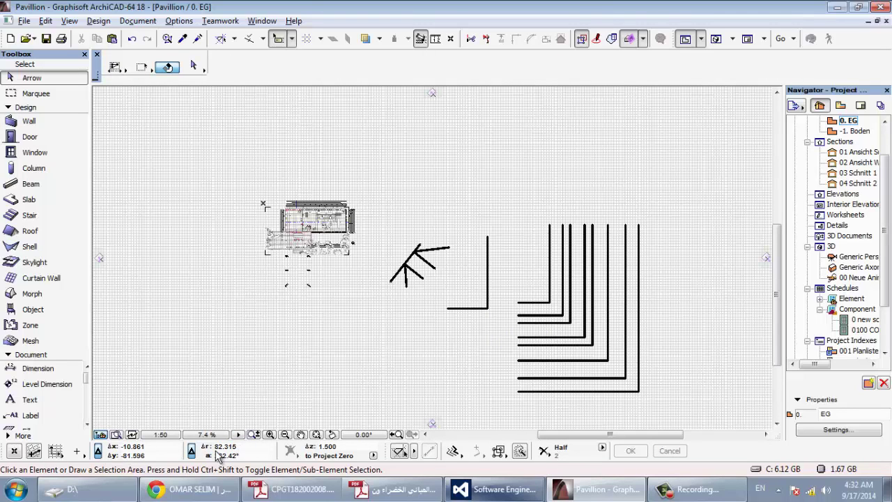
left_click(261, 22)
mouse_move(327, 122)
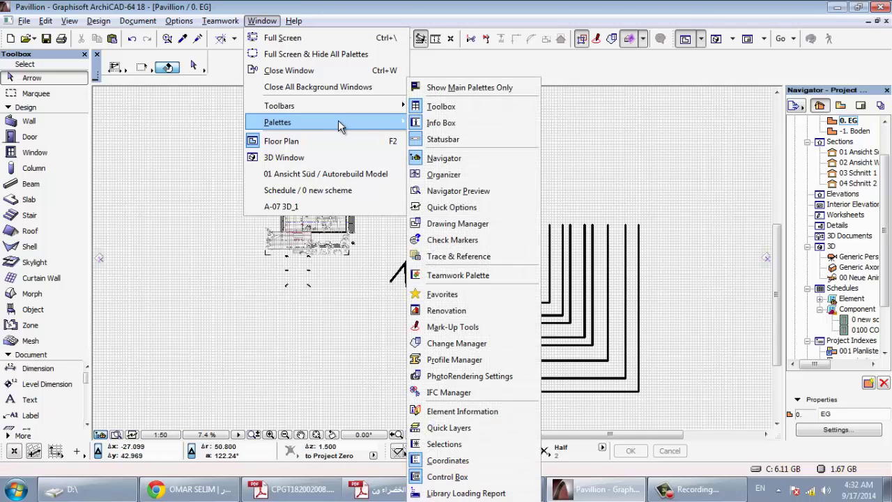
key("Escape")
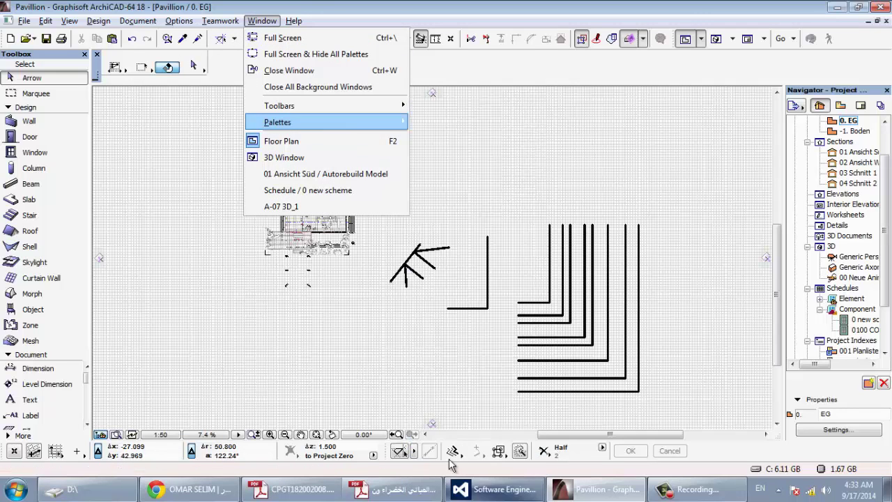
key("Escape")
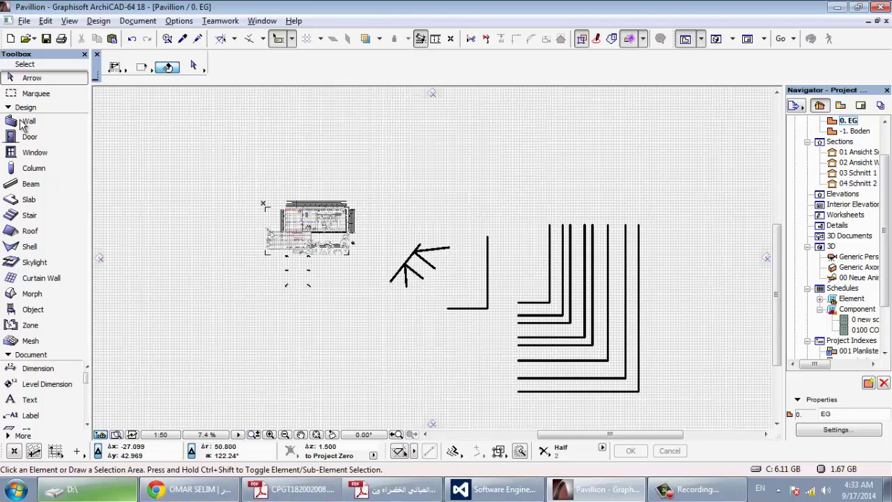
left_click(28, 120)
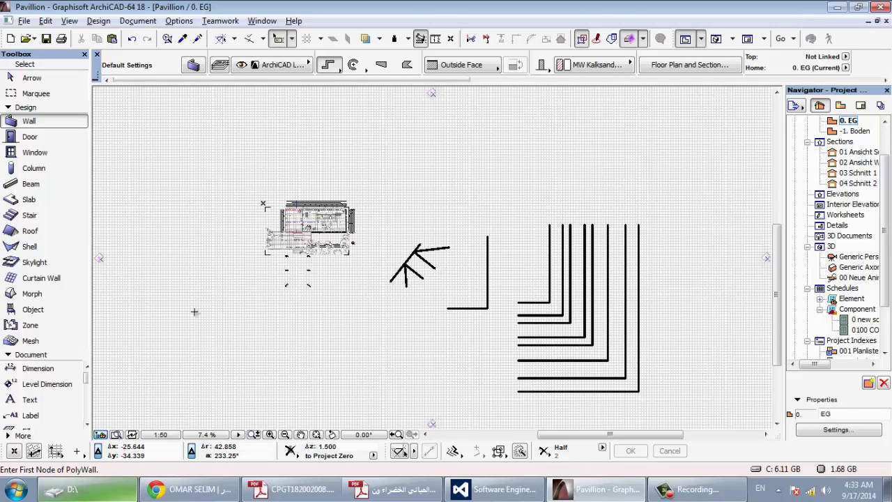
left_click(151, 389)
type("25")
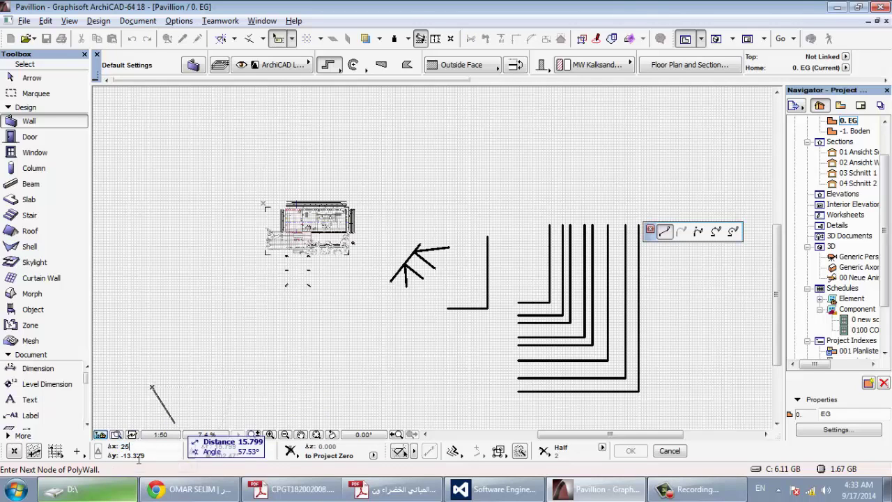
key("Tab")
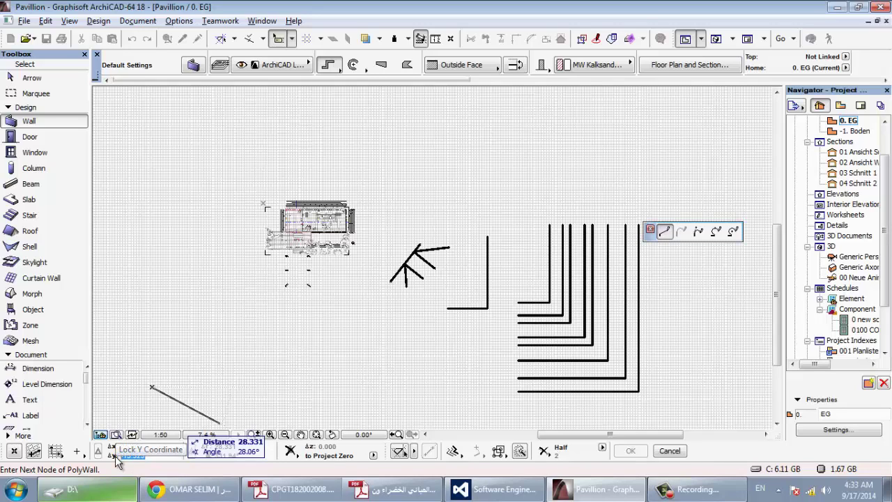
left_click(220, 373)
type("55")
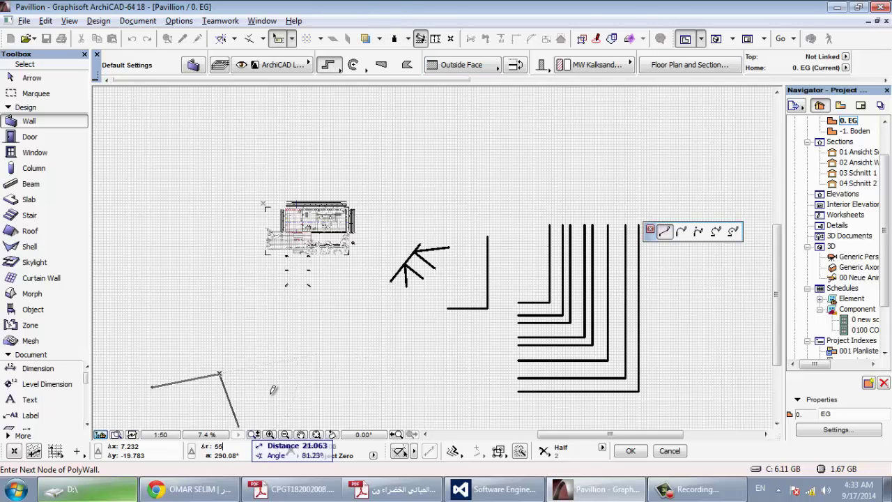
middle_click_drag(273, 389, 236, 364)
left_click(235, 454)
type("15")
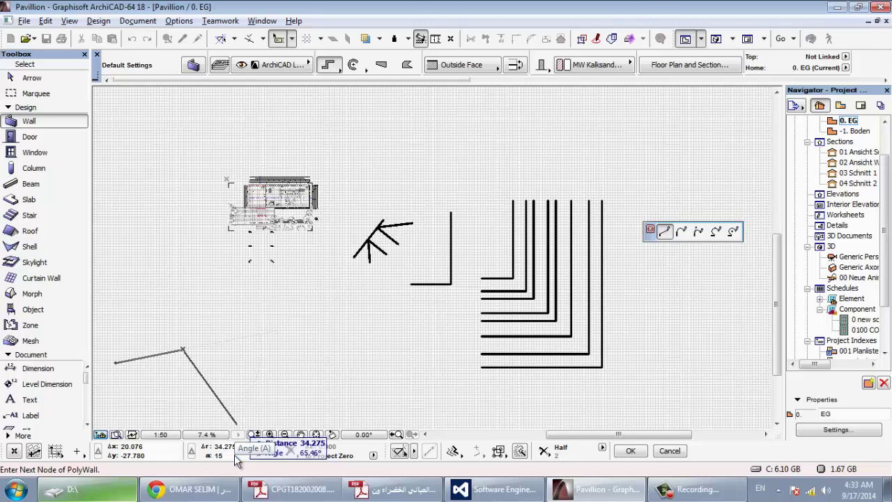
key("Return")
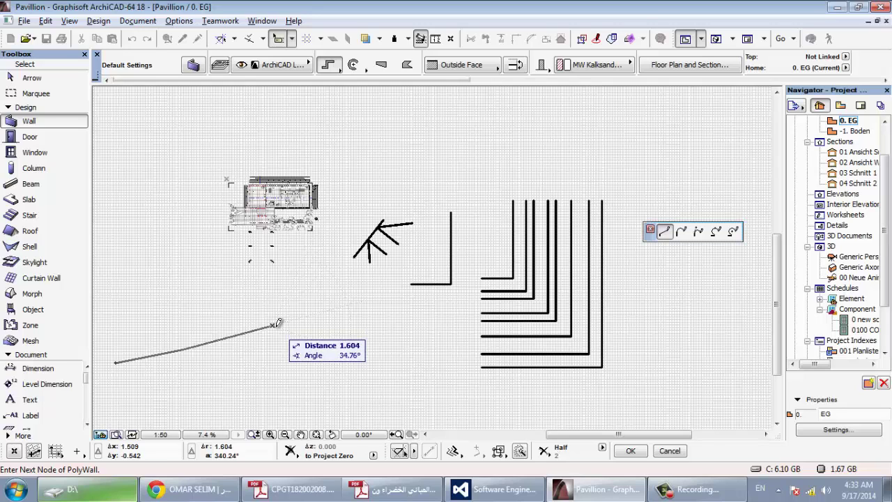
key("Escape")
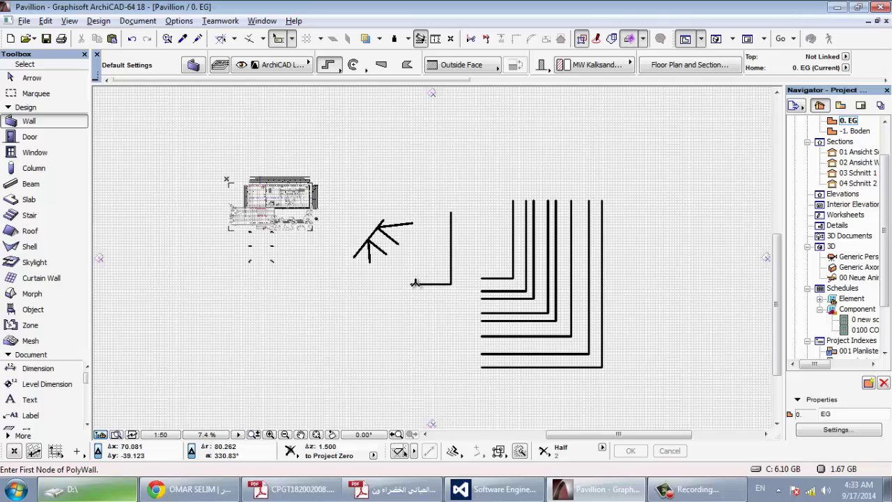
Switch the wall geometry to Rectangle and draw a four-wall enclosure right of the nested L-walls
middle_click_drag(496, 340, 284, 307)
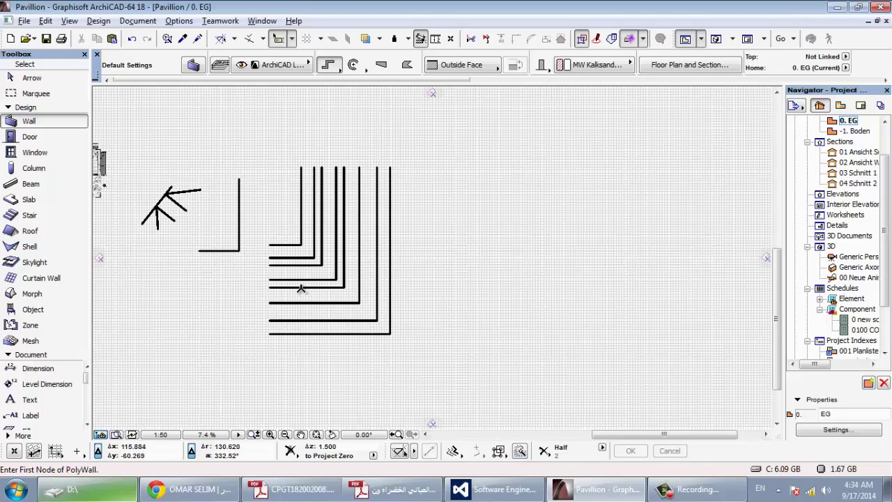
middle_click_drag(436, 233, 442, 301)
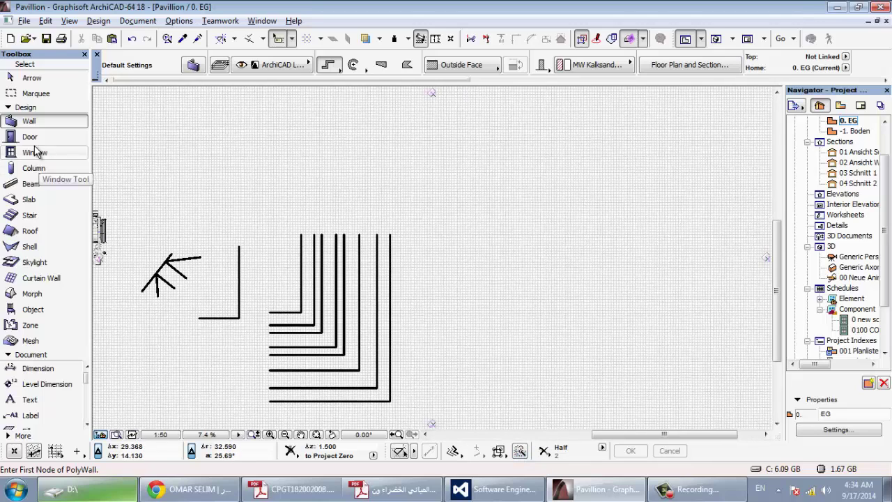
left_click(383, 65)
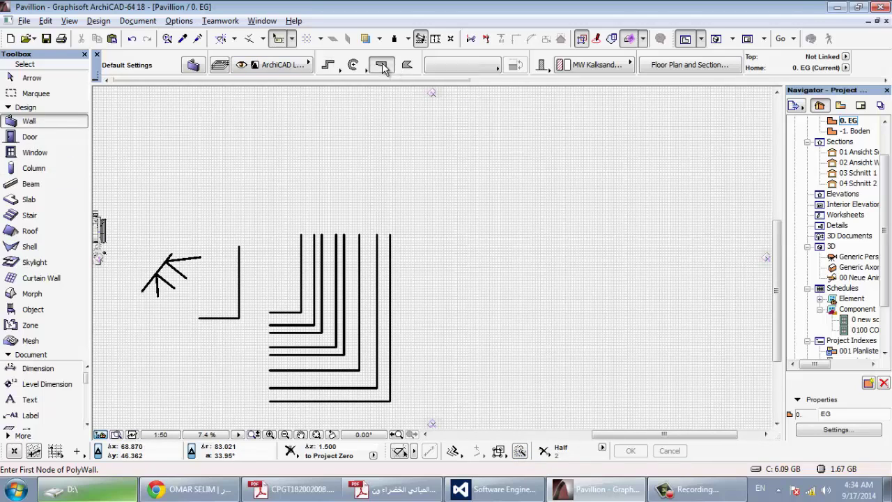
left_click(333, 67)
left_click(378, 54)
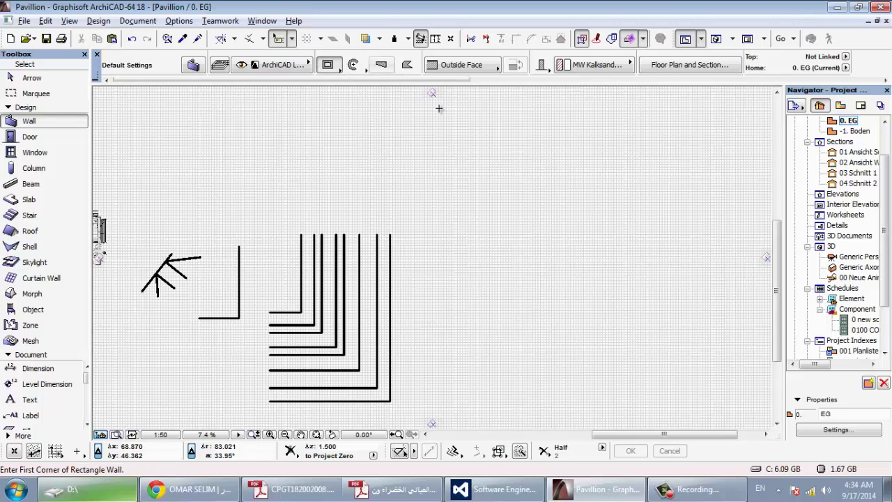
left_click(497, 214)
left_click(606, 311)
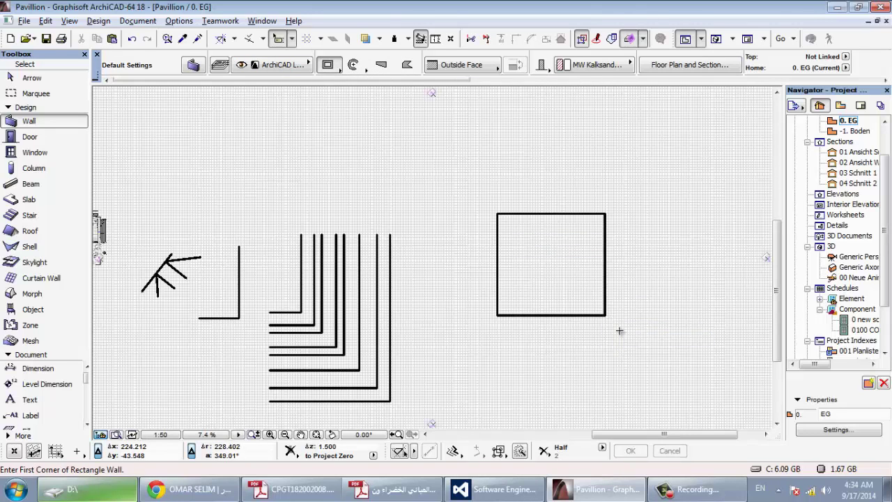
scroll(551, 265, "up", 5)
scroll(448, 231, "down", 2)
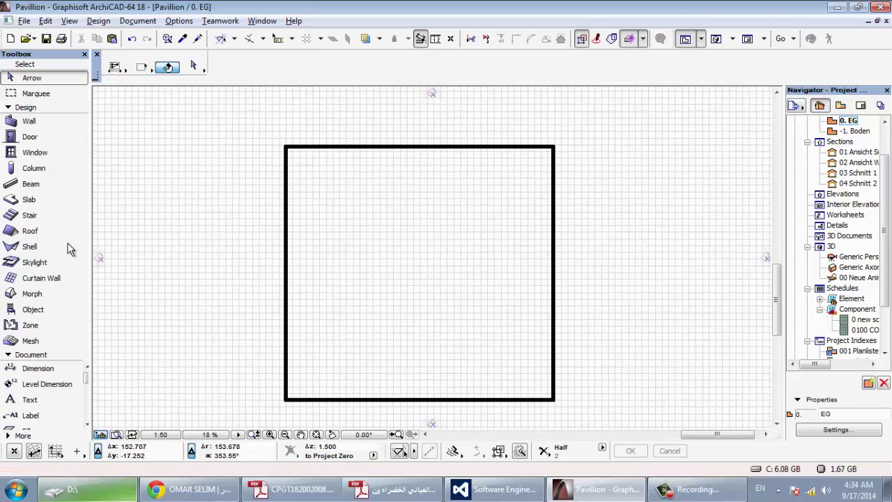
Create a slab inside the rectangle with the Magic Wand, then switch to 3D with F3
left_click(28, 201)
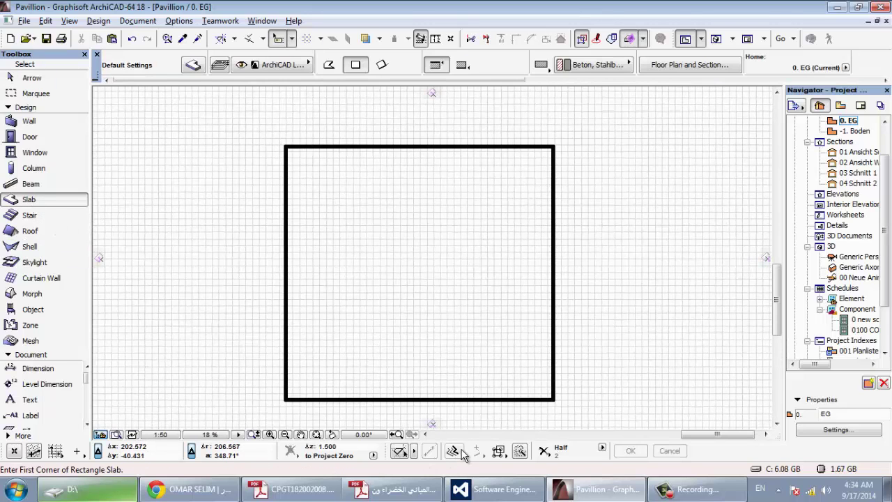
left_click(518, 451)
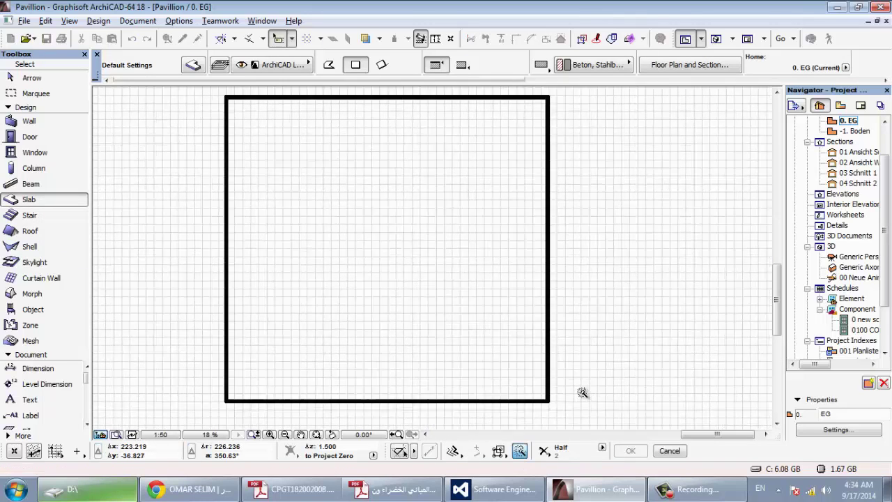
scroll(579, 394, "up", 3)
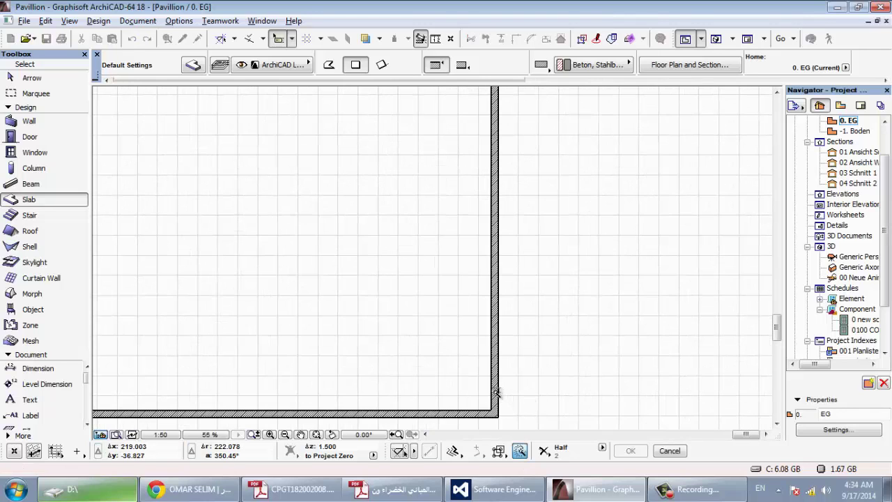
scroll(499, 392, "up", 4)
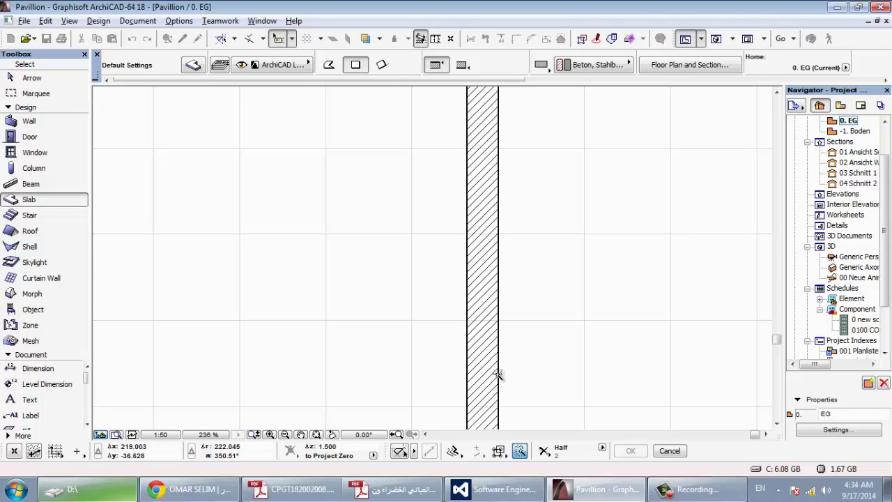
scroll(498, 375, "down", 4)
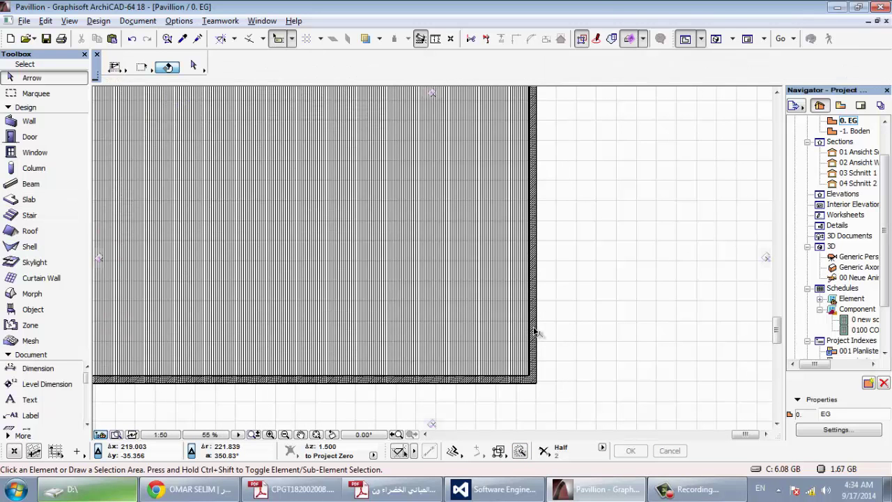
key("F3")
Zoom out, orbit to an oblique overview, then zoom in on the slab-floored enclosure
scroll(425, 251, "down", 2)
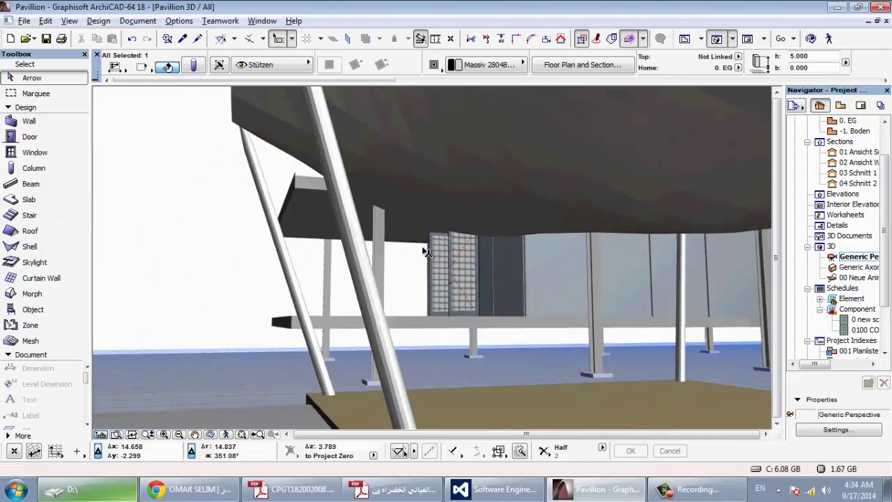
scroll(424, 251, "down", 4)
scroll(424, 251, "down", 2)
middle_click_drag(413, 223, 233, 316, "shift")
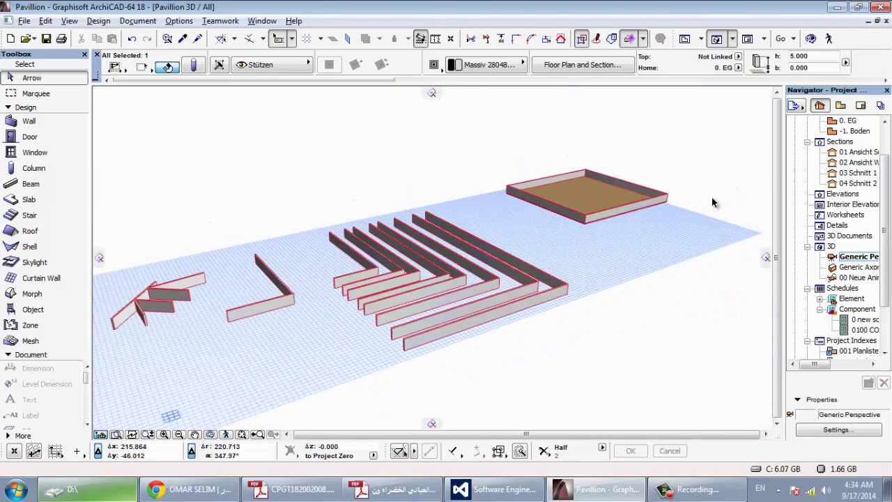
scroll(514, 201, "up", 2)
scroll(642, 176, "up", 2)
scroll(621, 177, "up", 2)
scroll(621, 178, "up", 2)
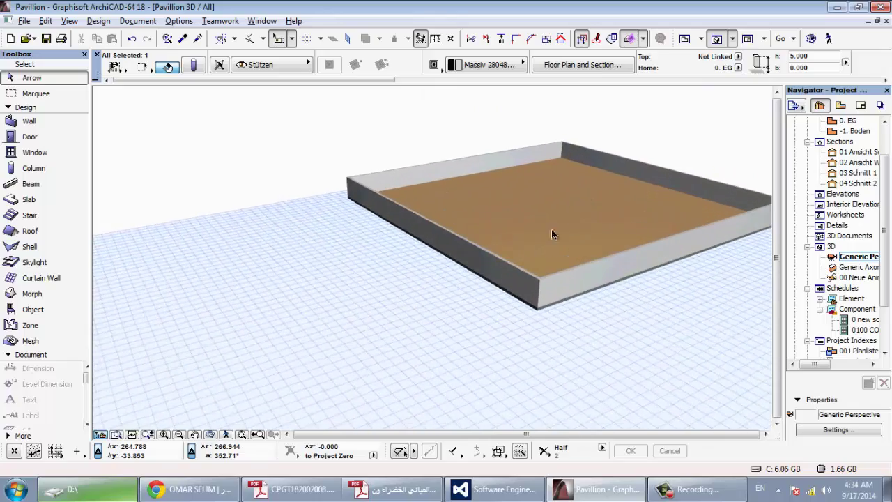